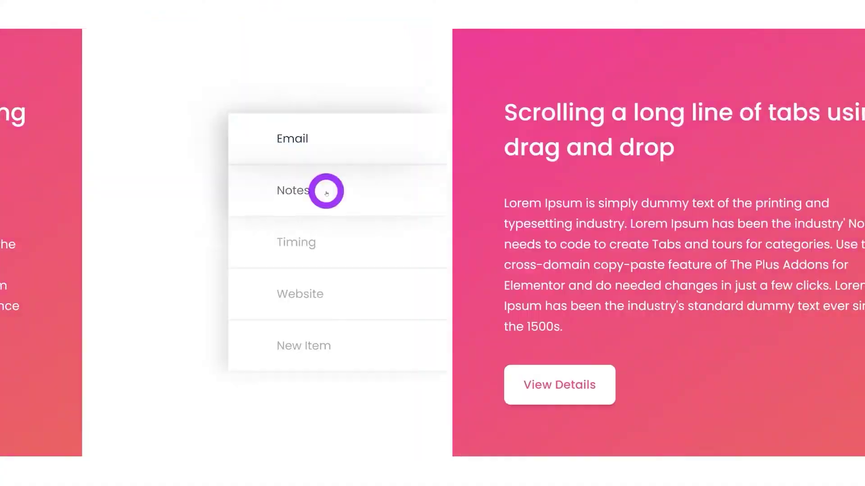
# Preview the demo's Notes and Timing tabs, then switch tabs in the mobile-width preview.
pyautogui.click(171, 216)
pyautogui.click(171, 243)
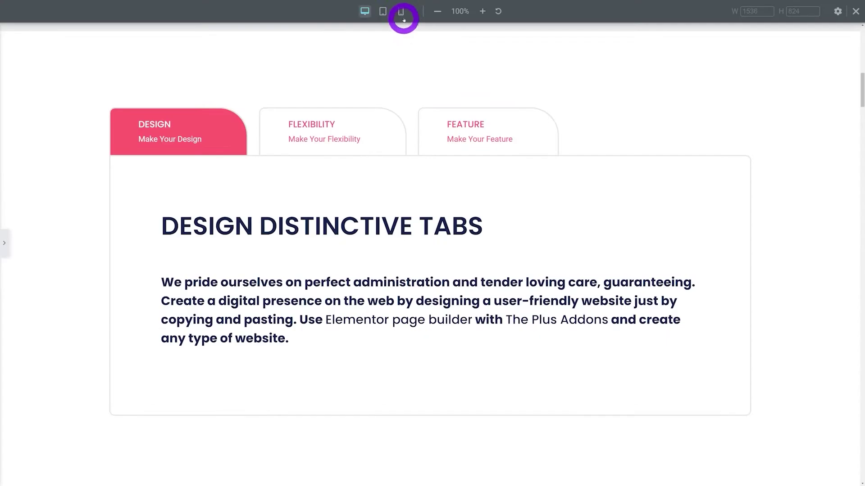
pyautogui.click(401, 12)
pyautogui.scroll(-8, 496, 195)
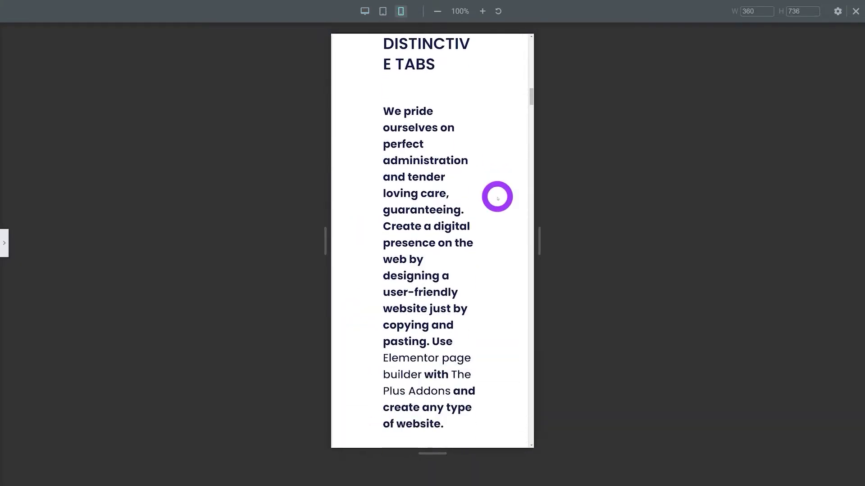
pyautogui.click(429, 250)
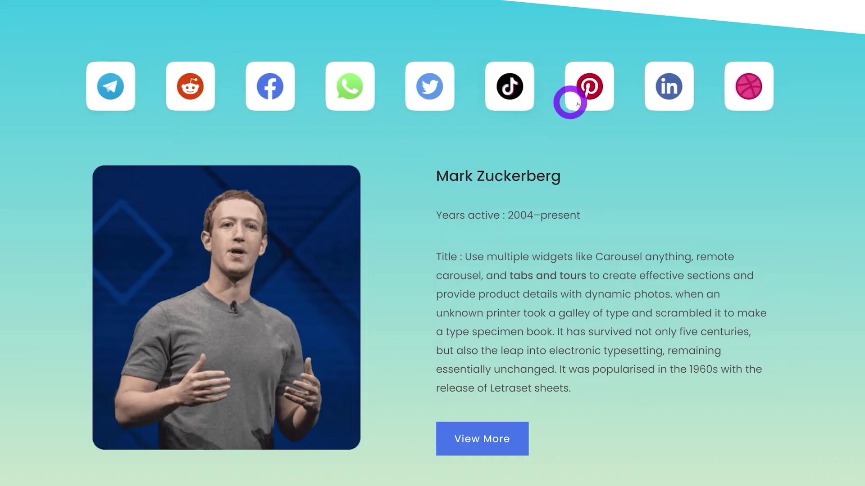
# Slide the social-icons carousel, jump to the Eat tab, then open the Tabs Hacks page.
pyautogui.moveTo(629, 103); pyautogui.dragTo(193, 98)
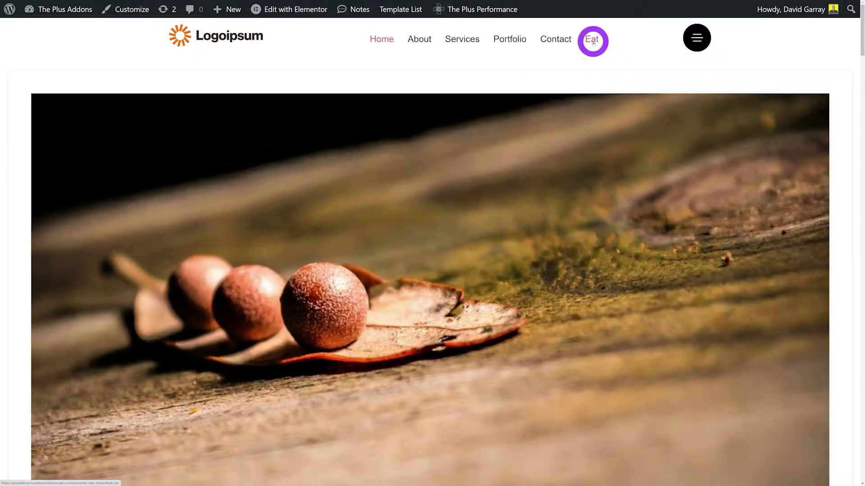
pyautogui.click(593, 41)
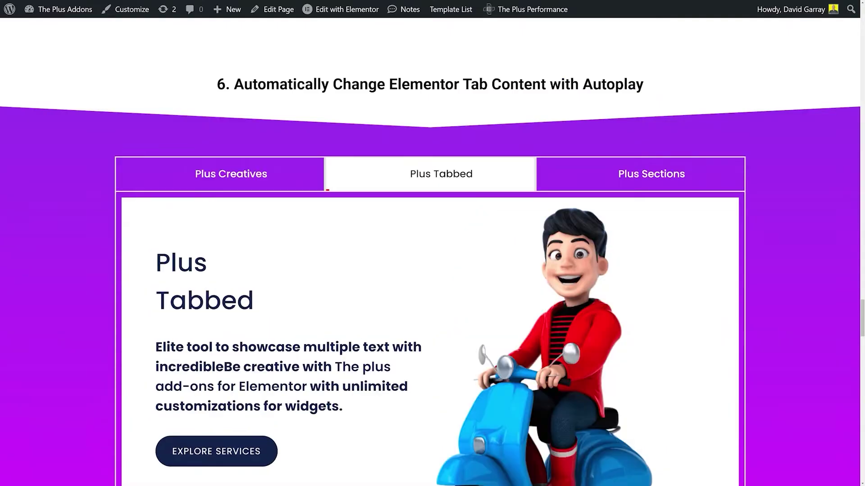
pyautogui.click(162, 303)
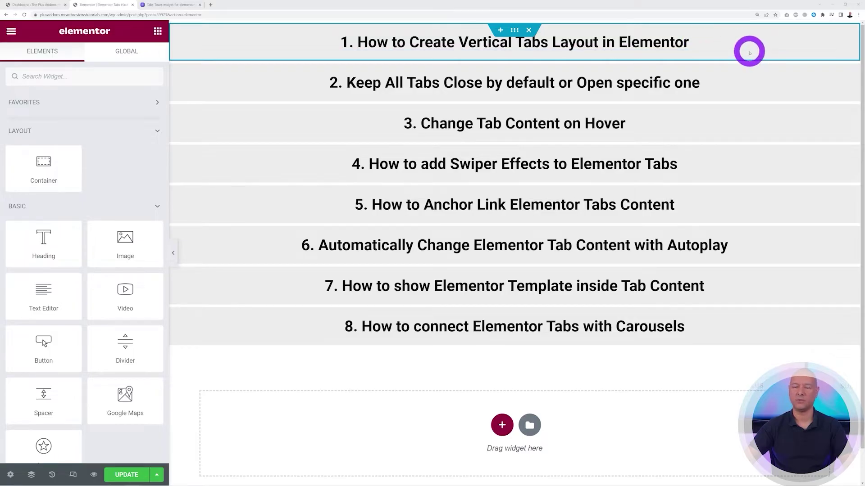
# Expand the Vertical Tabs Layout item and bring up the Plus Addons Tabs Tours demo.
pyautogui.click(750, 52)
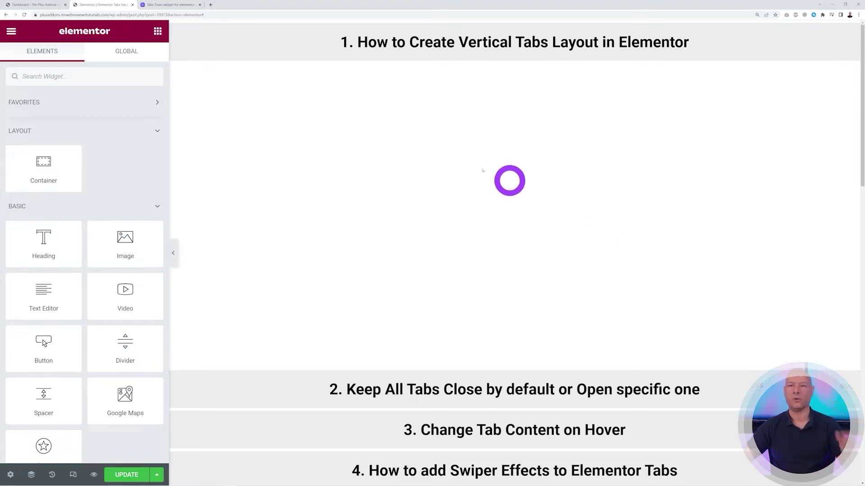
pyautogui.click(174, 6)
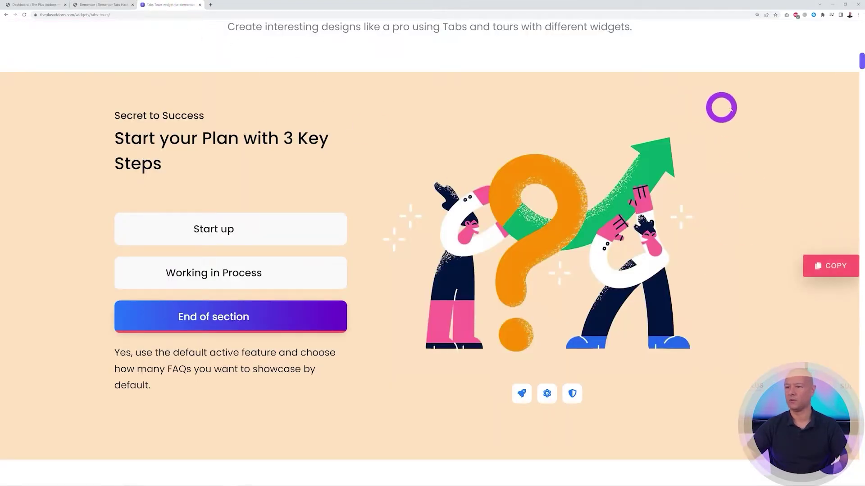
# Copy demo #8 (vertical tabs with customized icon and text) and return to Elementor.
pyautogui.moveTo(861, 64); pyautogui.dragTo(861, 203)
pyautogui.moveTo(833, 193)
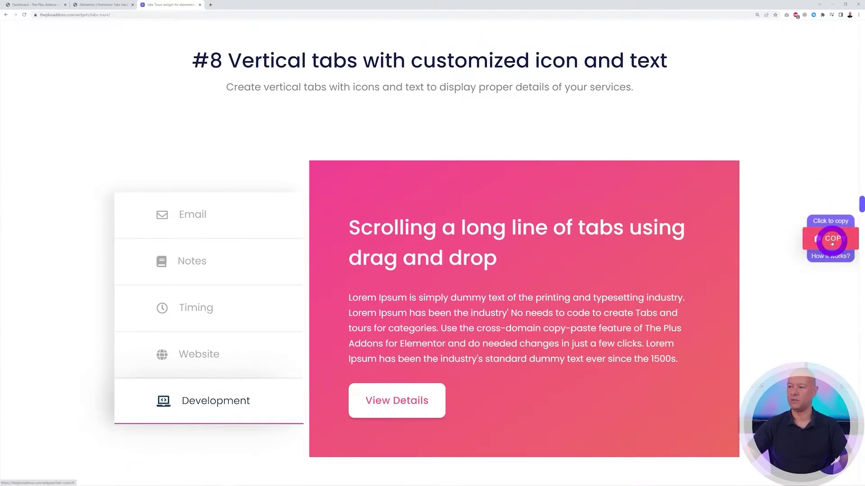
pyautogui.click(108, 6)
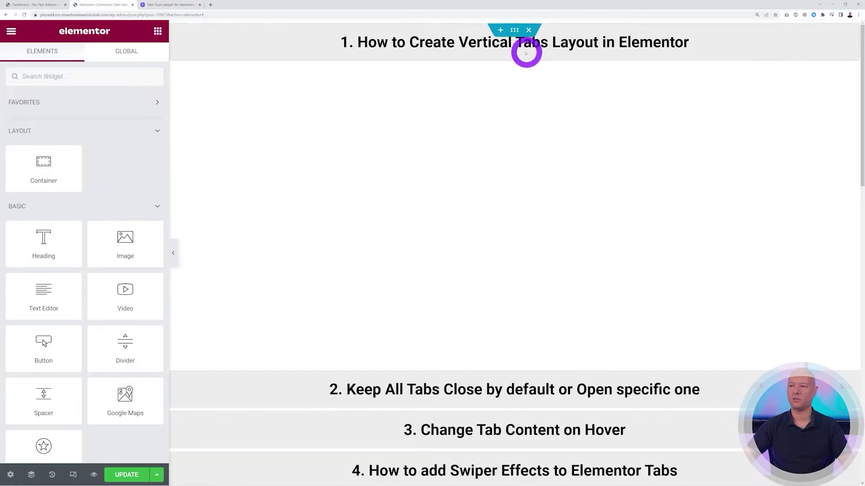
# Plus Paste the copied vertical tabs into the first item's container, then return to the demo.
pyautogui.rightClick(513, 30)
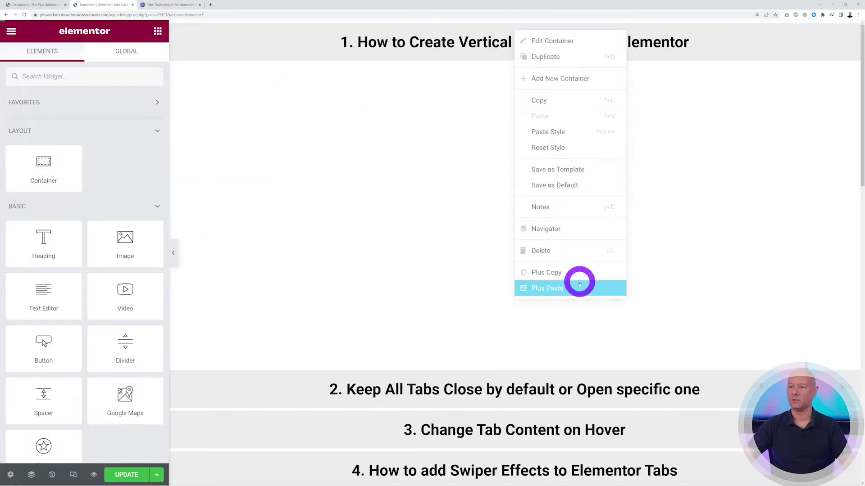
pyautogui.click(566, 291)
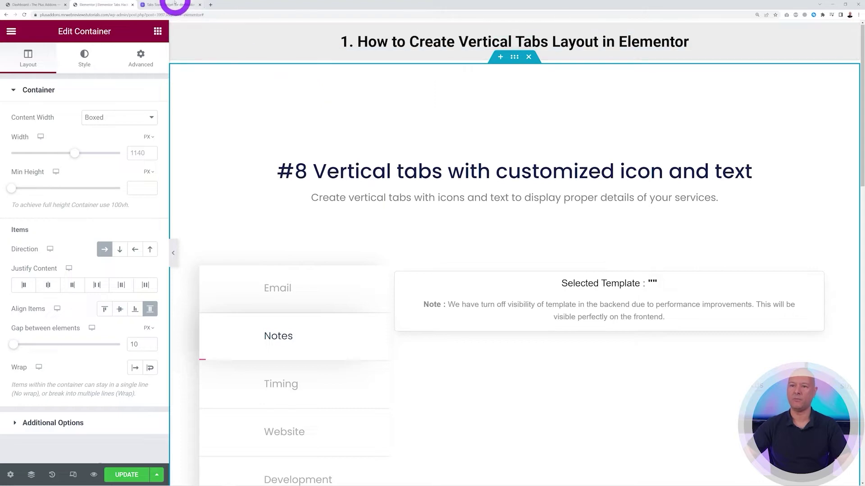
pyautogui.click(173, 5)
pyautogui.moveTo(700, 233)
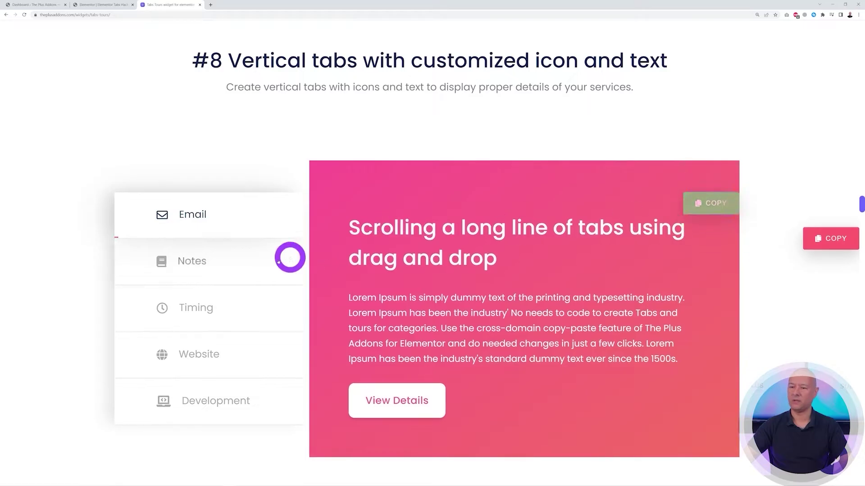
# Preview the demo's Notes and Timing tabs, then switch to the WordPress dashboard.
pyautogui.click(301, 259)
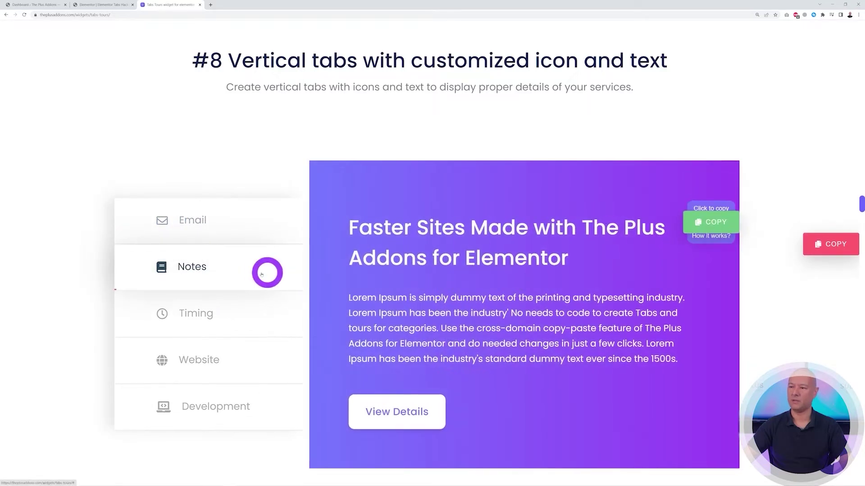
pyautogui.click(247, 324)
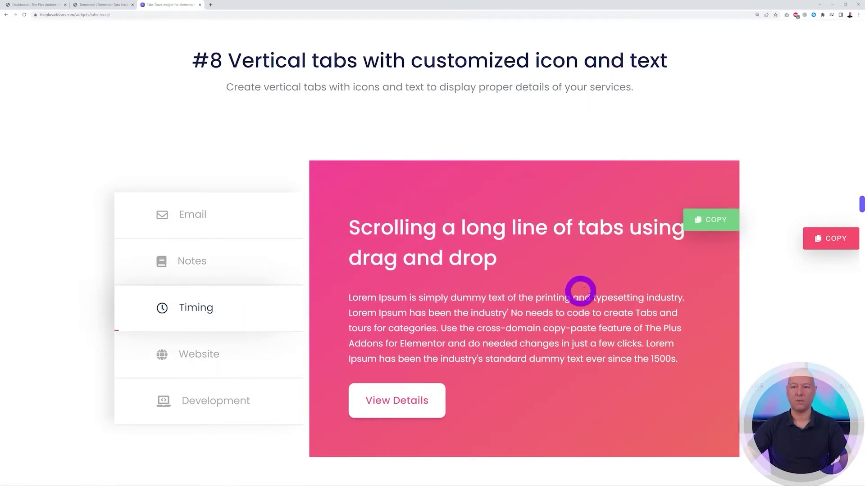
pyautogui.click(27, 5)
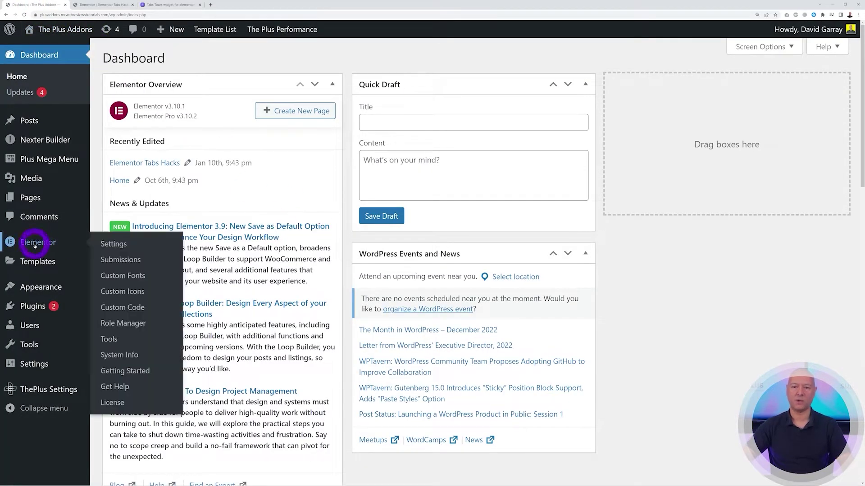
# Create a new Container-type saved template named Container #1.
pyautogui.moveTo(39, 264)
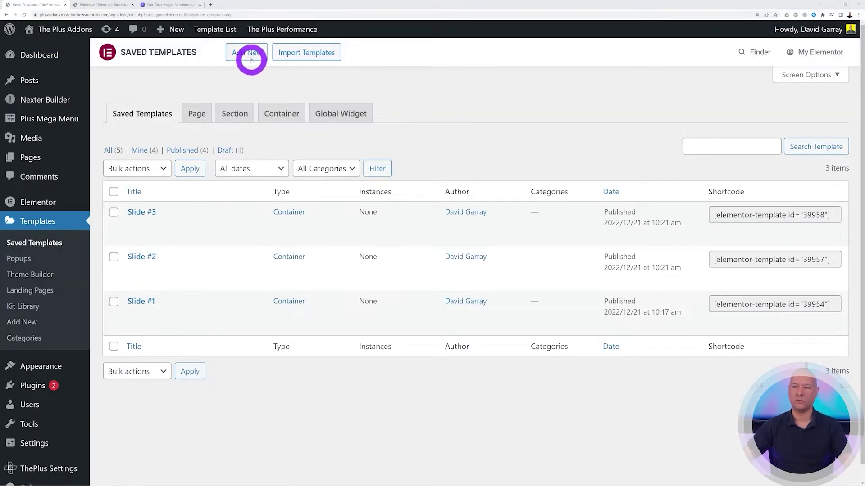
pyautogui.click(249, 58)
pyautogui.click(588, 247)
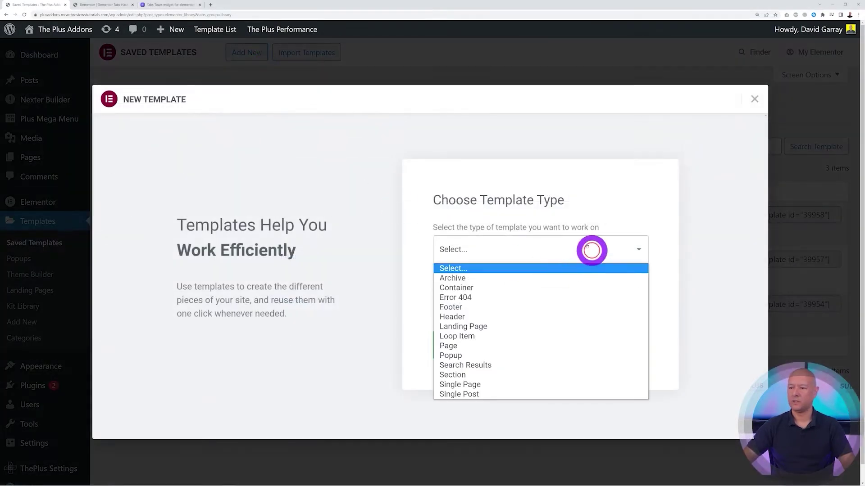
pyautogui.click(519, 285)
pyautogui.click(517, 305)
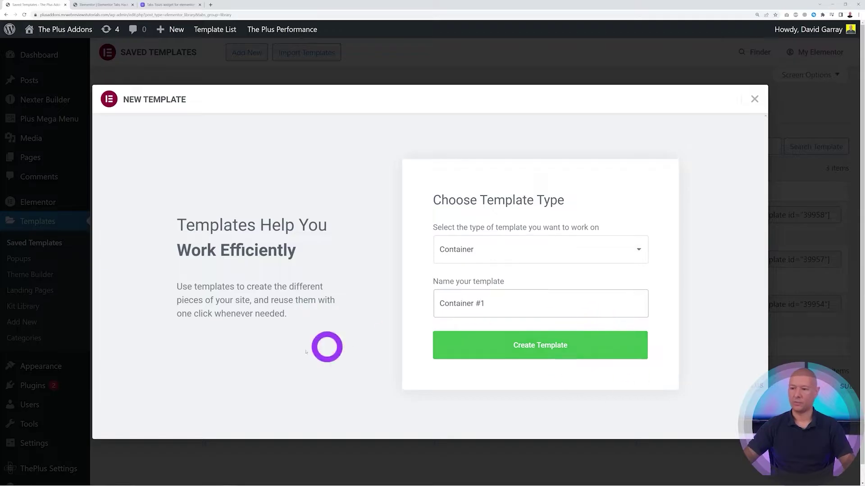
pyautogui.click(540, 348)
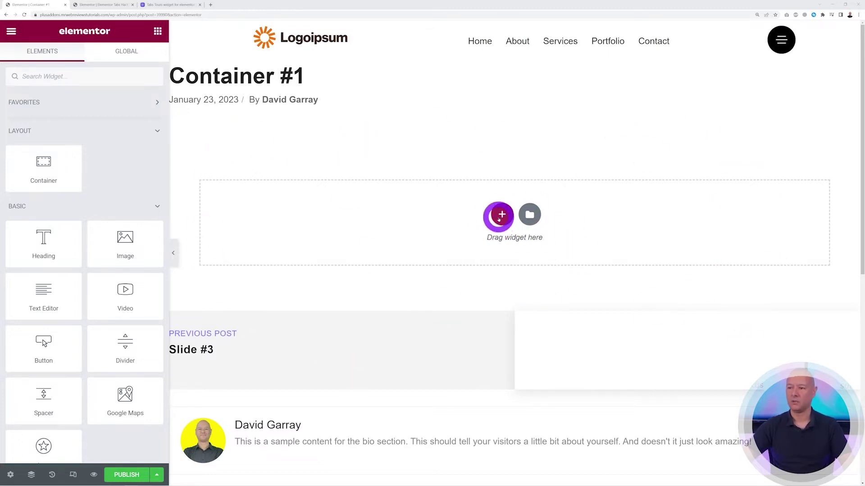
# Add one empty container with a chosen layout to the Container #1 template.
pyautogui.click(498, 219)
pyautogui.click(423, 238)
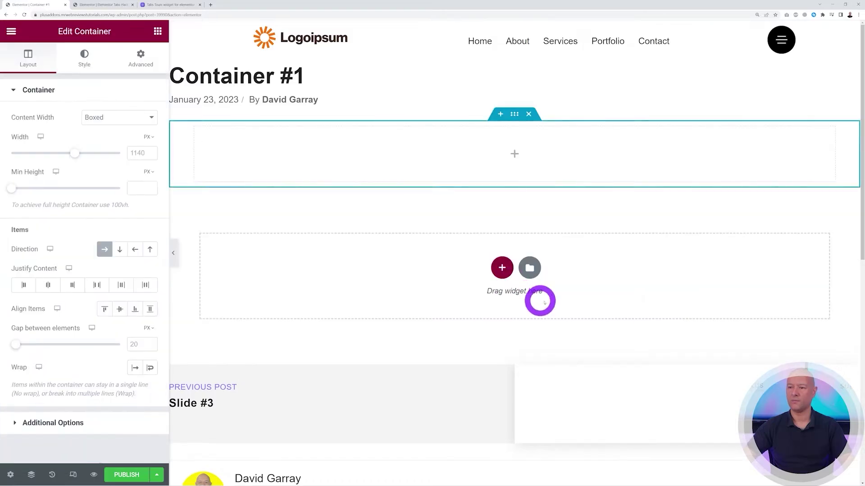
pyautogui.click(172, 5)
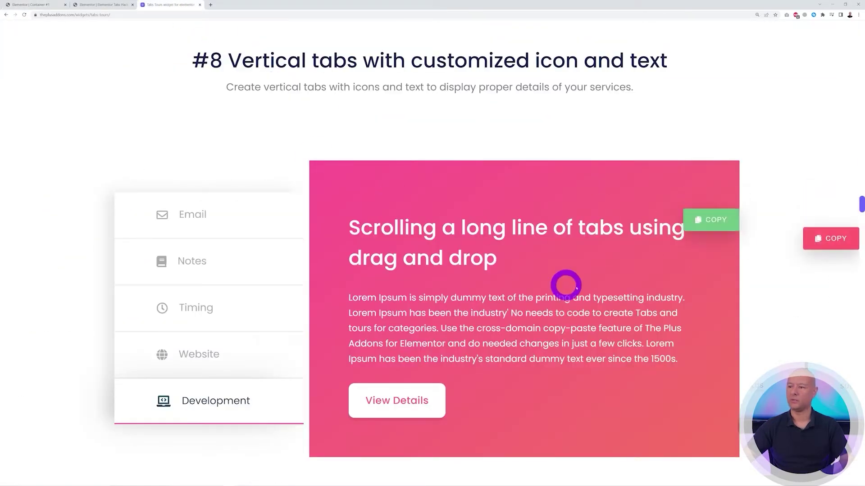
# Click through the Email to Development tabs and copy the pink Email content panel.
pyautogui.click(202, 218)
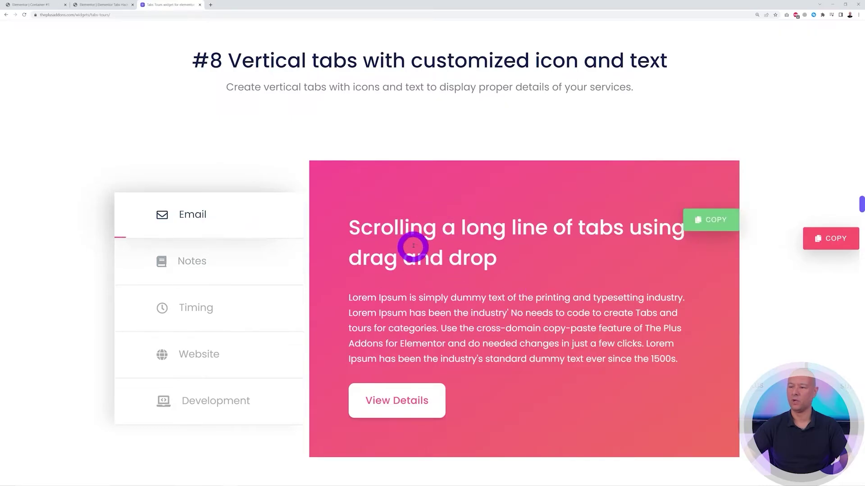
pyautogui.click(208, 260)
pyautogui.click(207, 218)
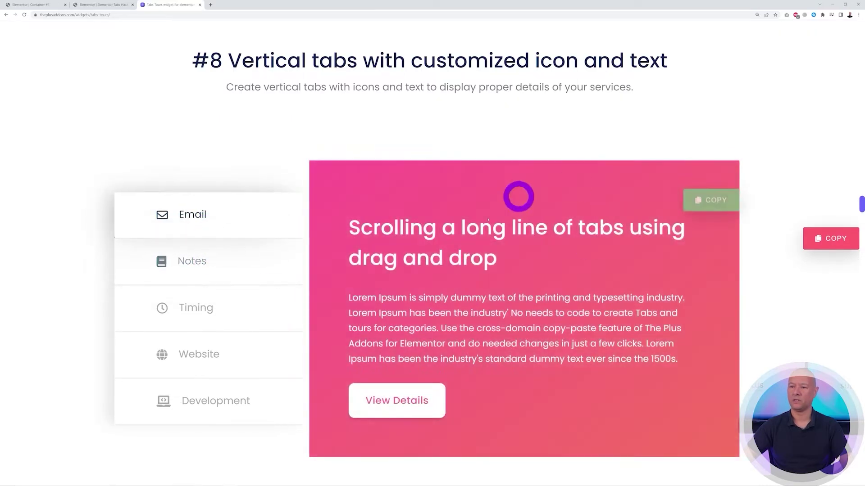
pyautogui.click(241, 275)
pyautogui.click(228, 301)
pyautogui.click(227, 358)
pyautogui.click(222, 396)
pyautogui.click(219, 217)
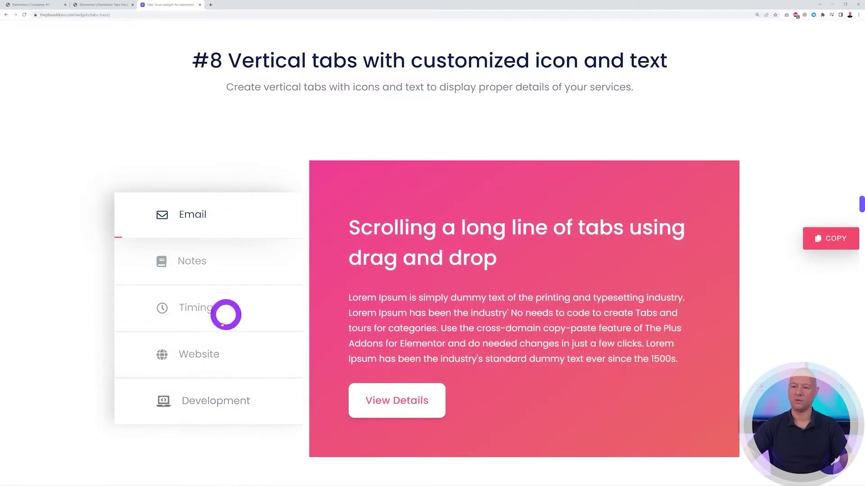
pyautogui.moveTo(701, 206)
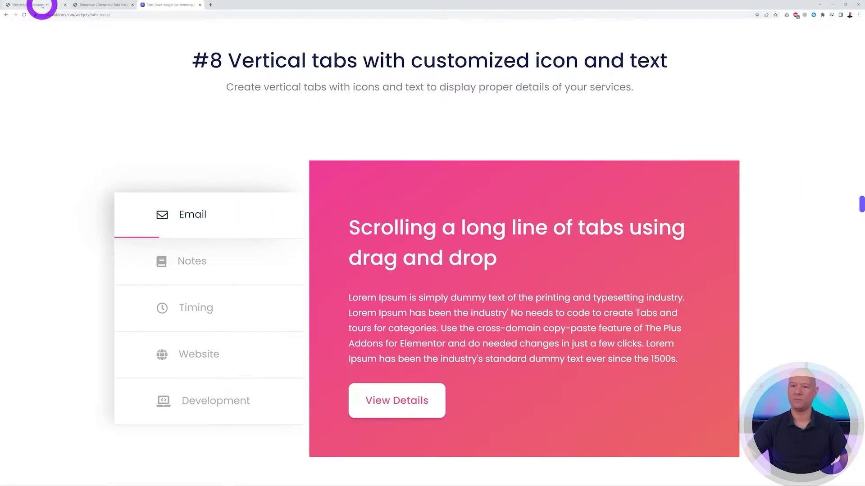
pyautogui.click(18, 5)
# Paste the pink panel into Container #1, delete the empty container, and exit to Saved Templates.
pyautogui.rightClick(516, 116)
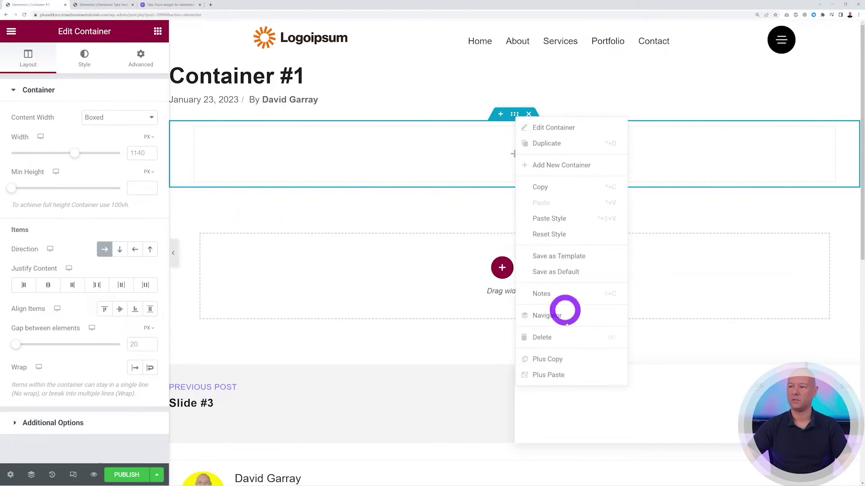
pyautogui.click(562, 374)
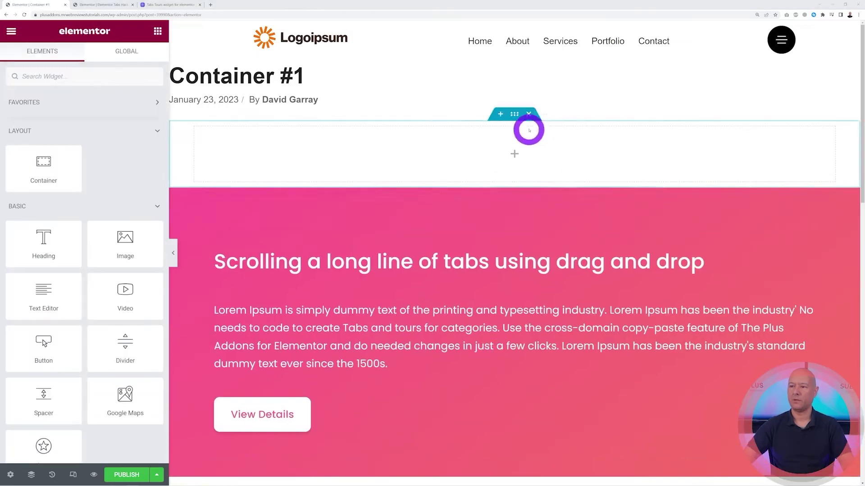
pyautogui.click(529, 115)
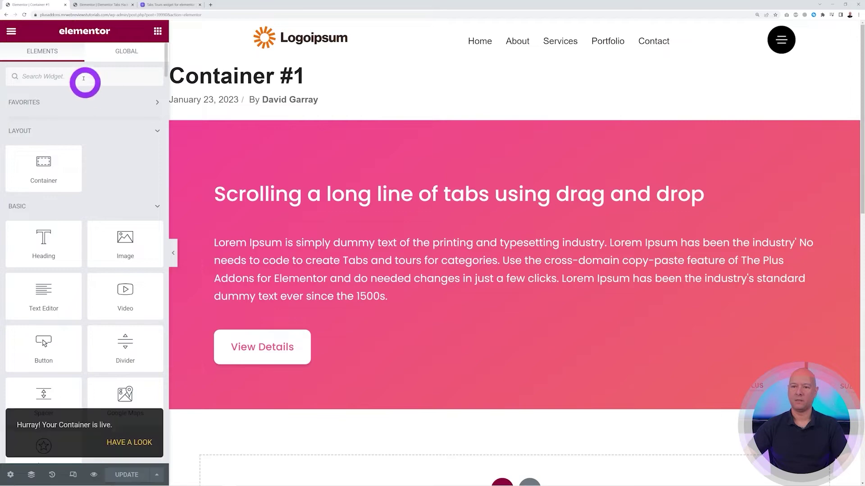
pyautogui.click(14, 39)
pyautogui.click(83, 256)
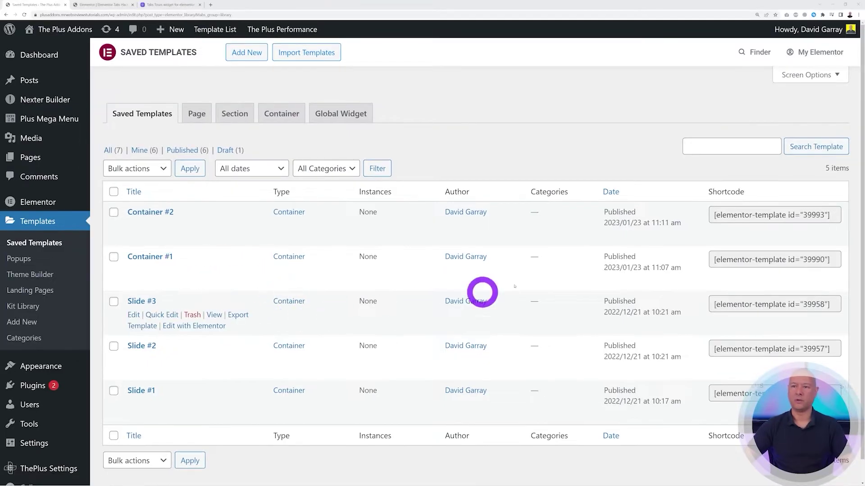
# Return to the tabs-hacks page in the Elementor editor.
pyautogui.click(99, 9)
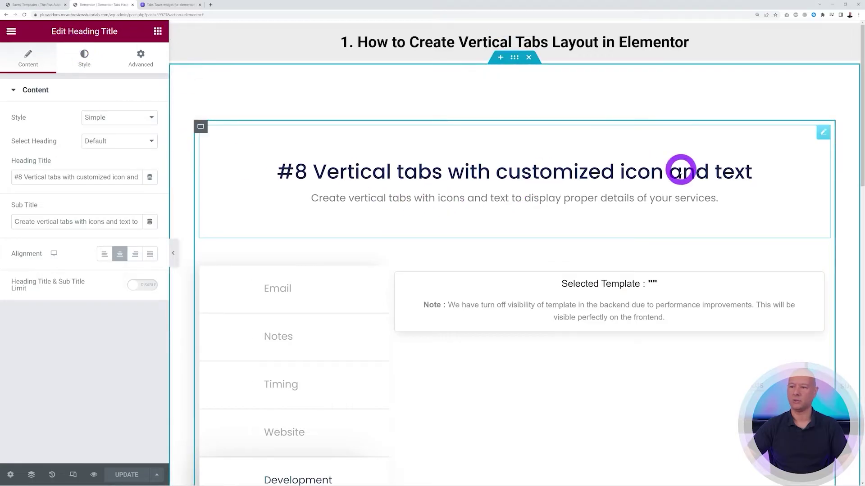
# Open the Tabs/Tours widget's settings showing its Email, Notes, Timing, Website and Development items.
pyautogui.scroll(-2, 699, 231)
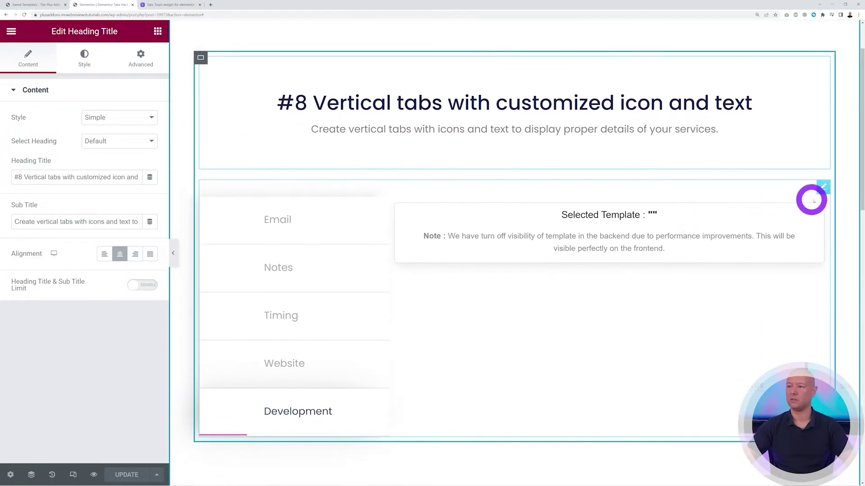
pyautogui.click(825, 188)
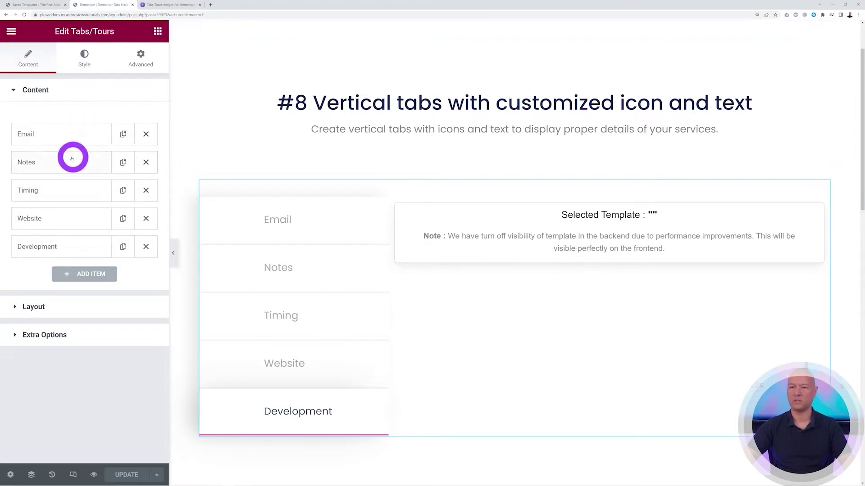
# Expand the Email tab item, try a plain-text content source and check the saved templates list.
pyautogui.click(27, 134)
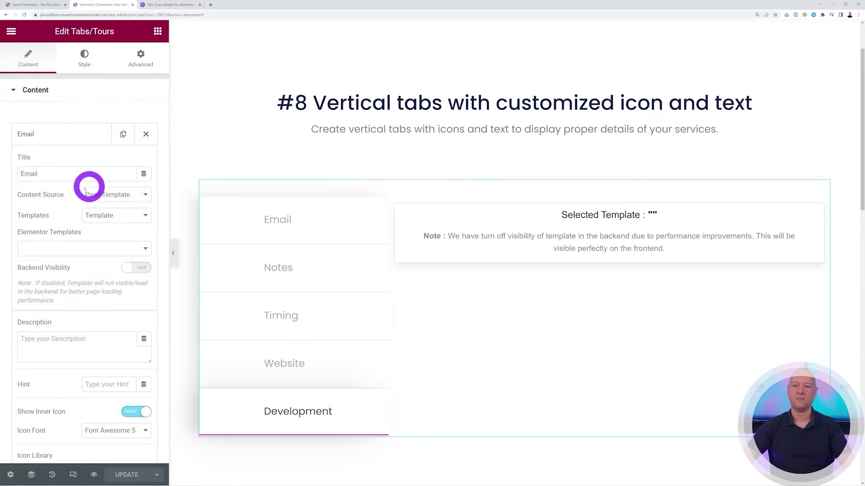
pyautogui.click(145, 194)
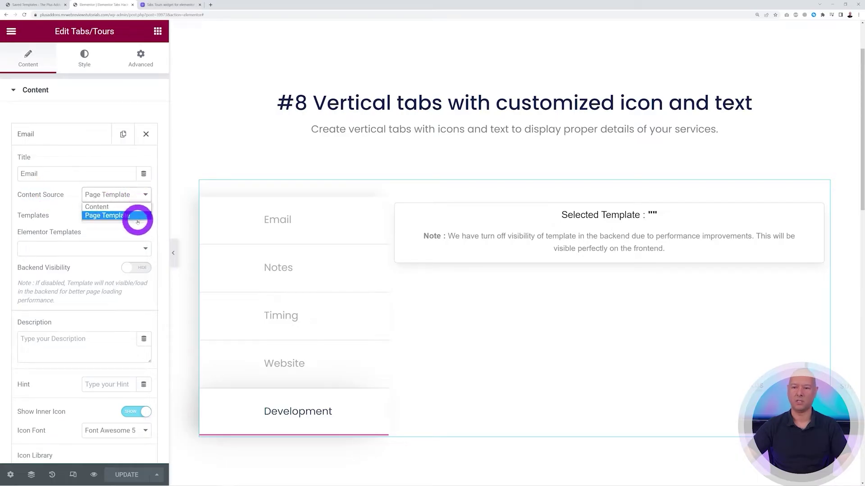
pyautogui.click(142, 207)
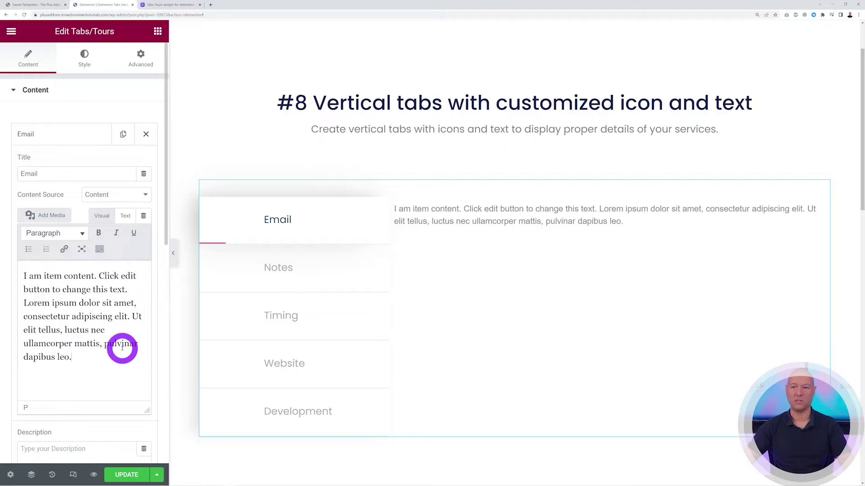
pyautogui.click(38, 4)
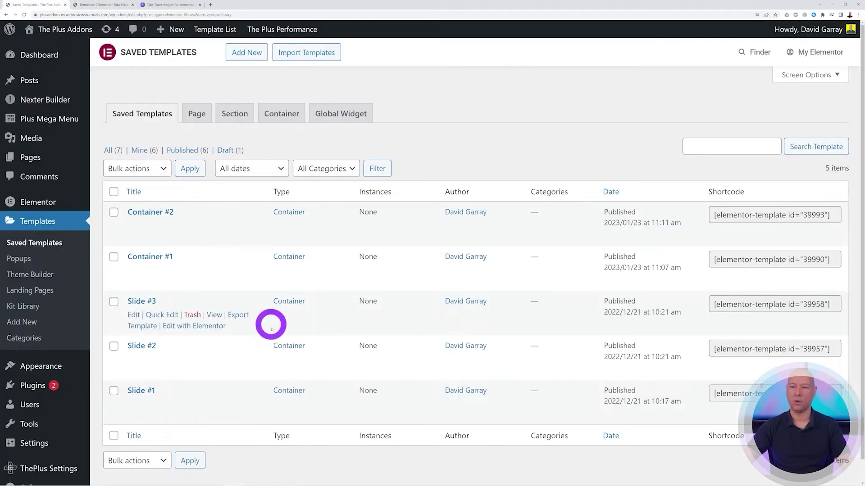
pyautogui.click(108, 6)
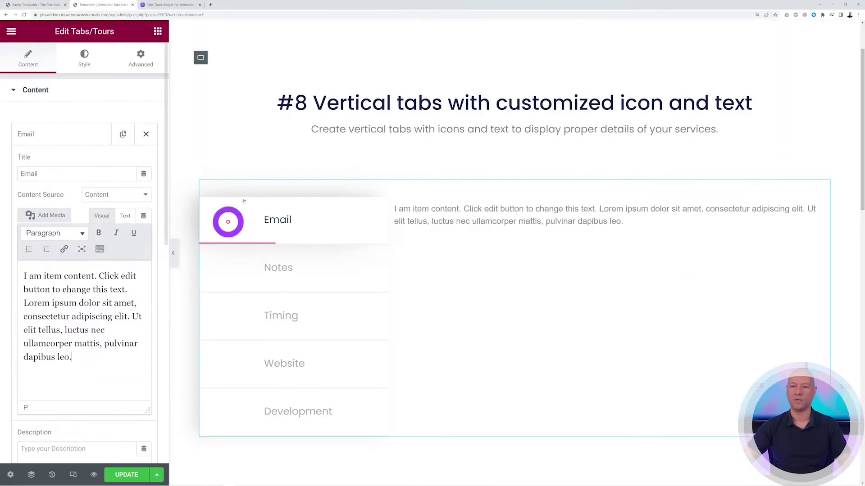
# Set the Email tab's Content Source to Page Template using Container #1, with Backend Visibility on Show.
pyautogui.click(145, 194)
pyautogui.click(137, 217)
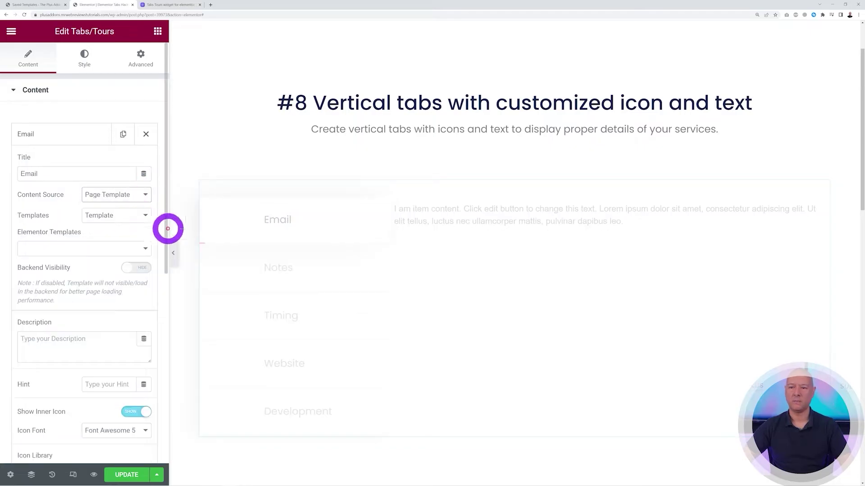
pyautogui.click(145, 216)
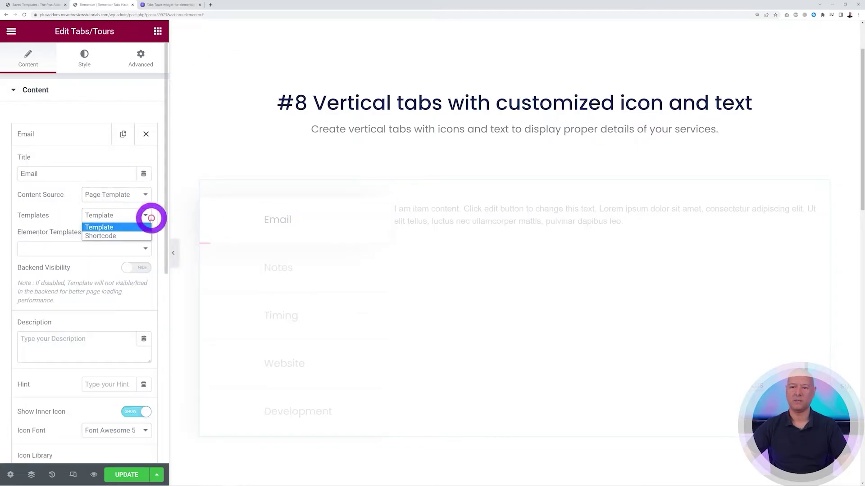
pyautogui.click(131, 228)
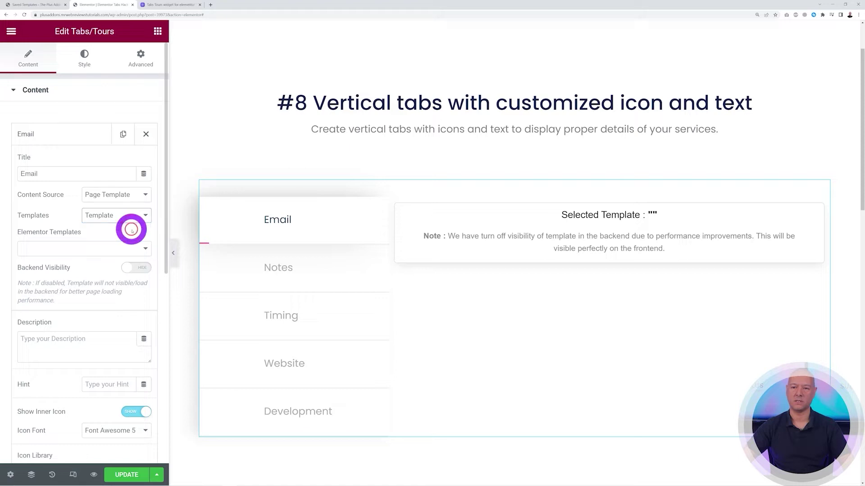
pyautogui.click(144, 251)
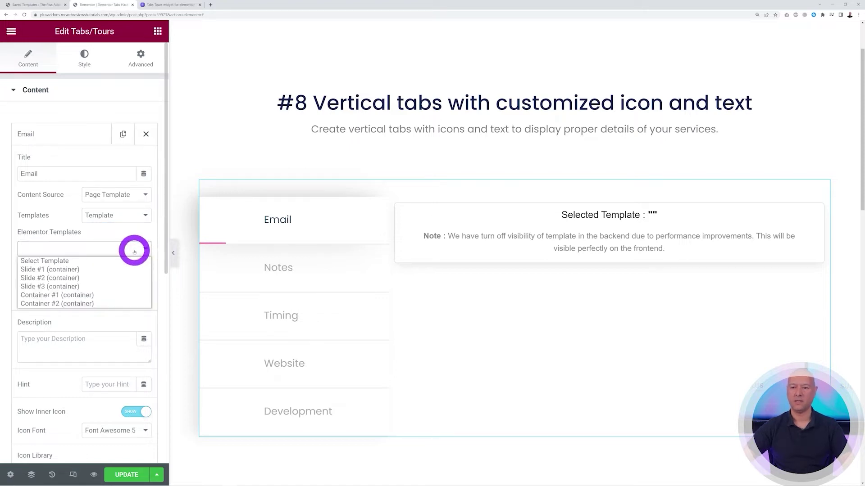
pyautogui.click(105, 295)
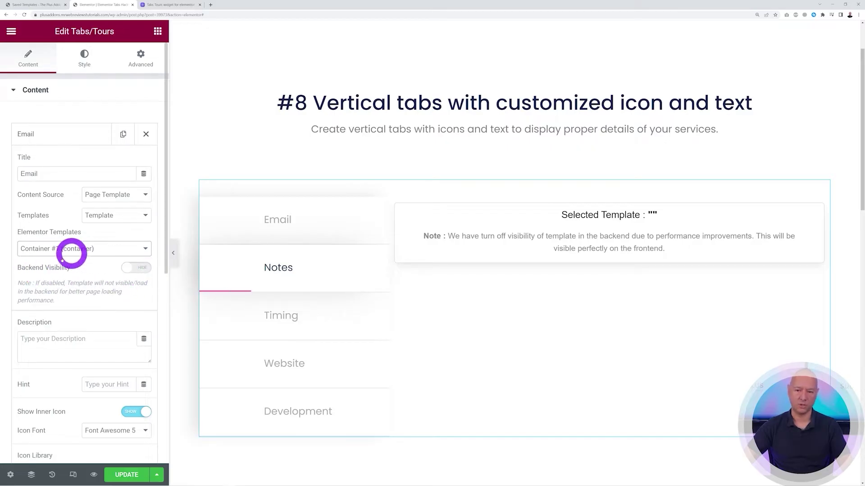
pyautogui.click(139, 269)
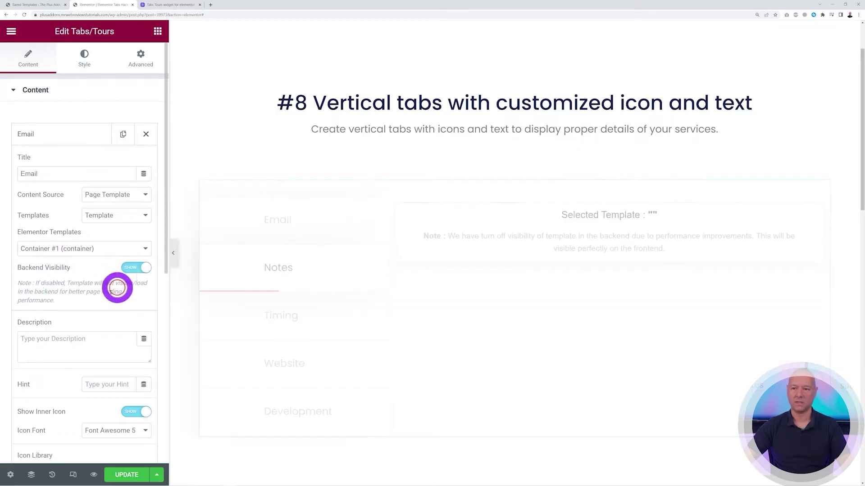
pyautogui.scroll(-5, 555, 276)
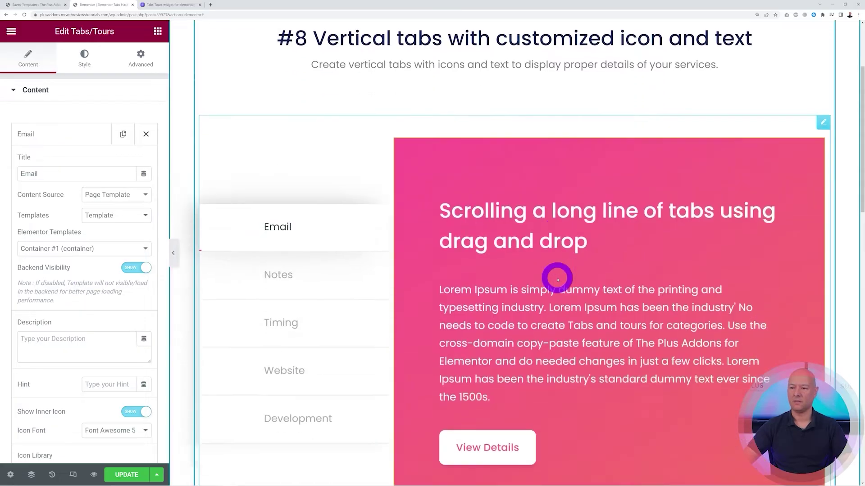
pyautogui.scroll(2, 556, 276)
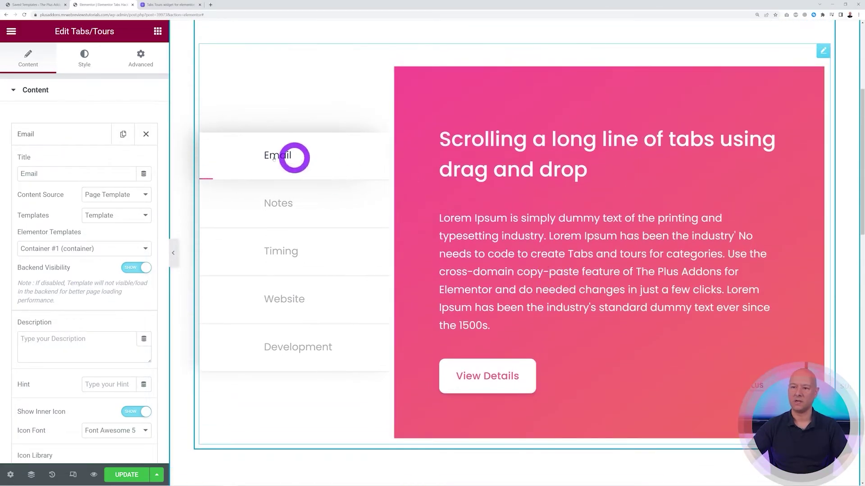
pyautogui.click(35, 138)
# Assign Container #2 to the Notes tab and Container #1 to the Development tab.
pyautogui.click(41, 162)
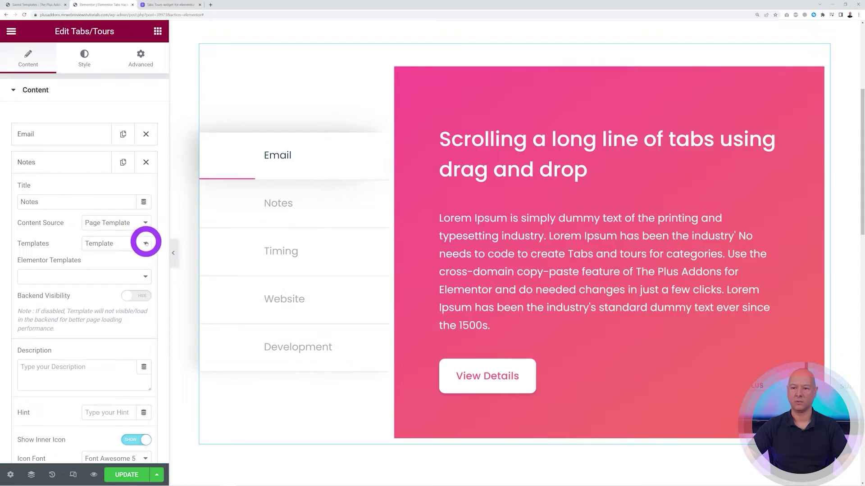
pyautogui.click(139, 276)
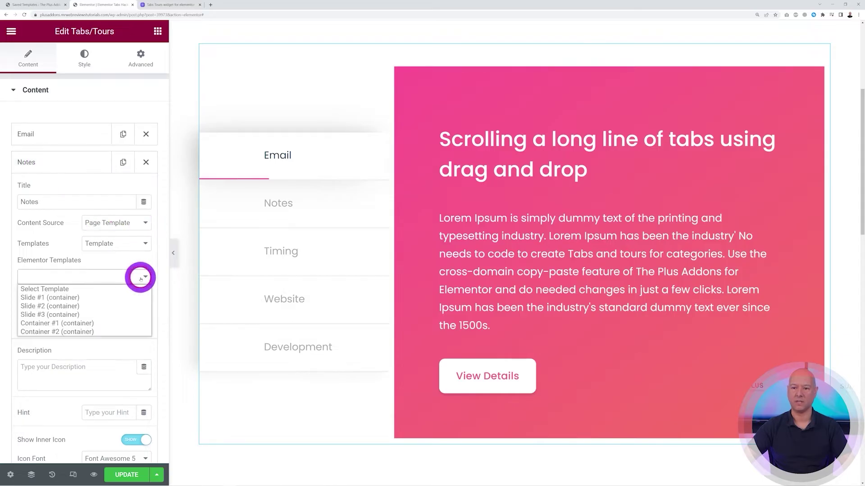
pyautogui.click(111, 331)
pyautogui.click(37, 163)
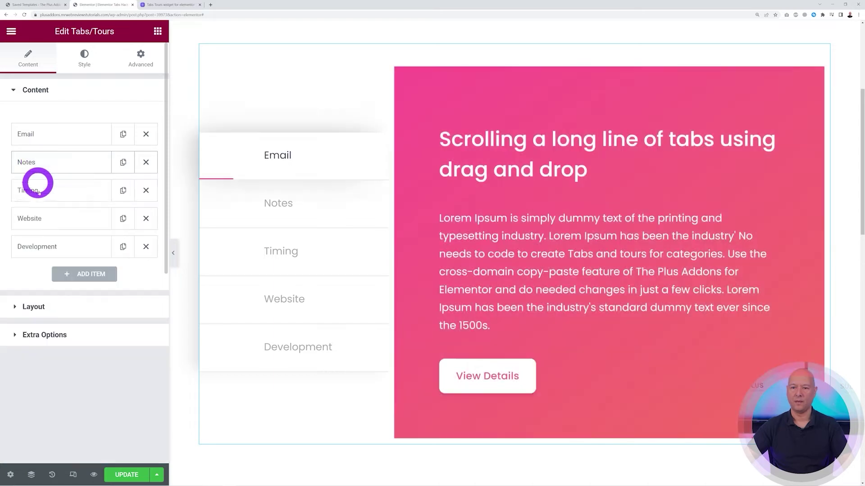
pyautogui.click(40, 190)
pyautogui.click(145, 304)
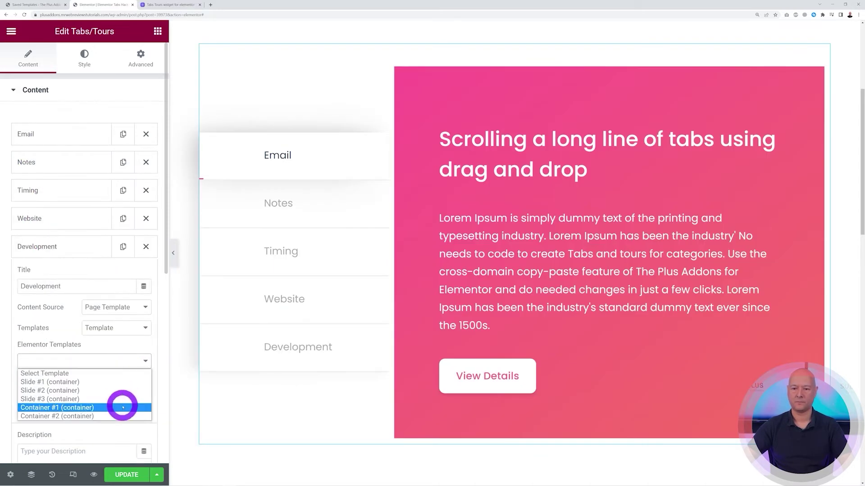
pyautogui.click(123, 407)
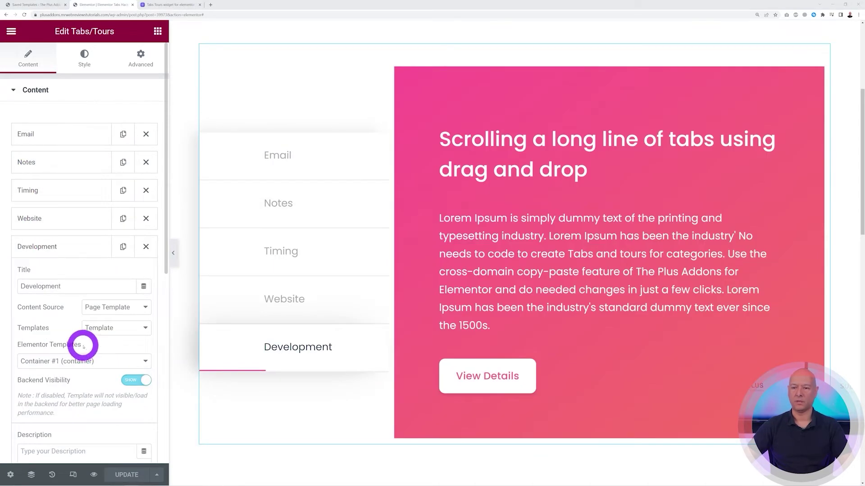
# Preview the Email, Notes, Timing, Website and Development tabs on the canvas, then collapse the item list.
pyautogui.click(280, 160)
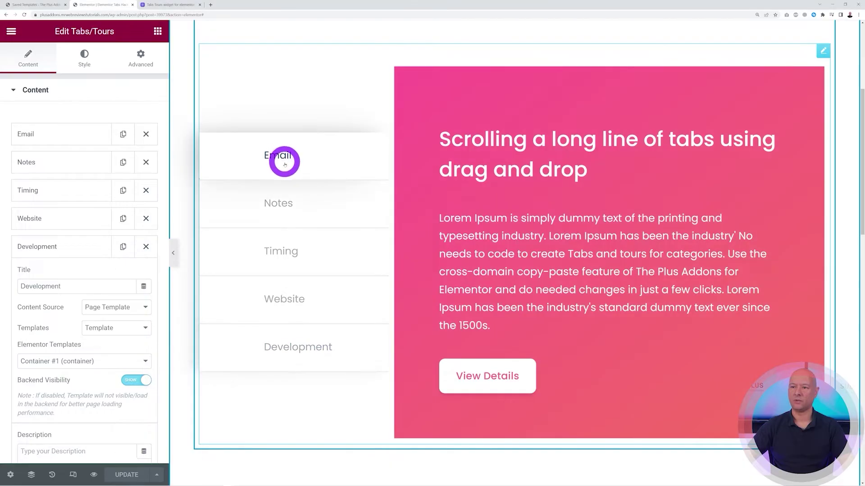
pyautogui.click(290, 205)
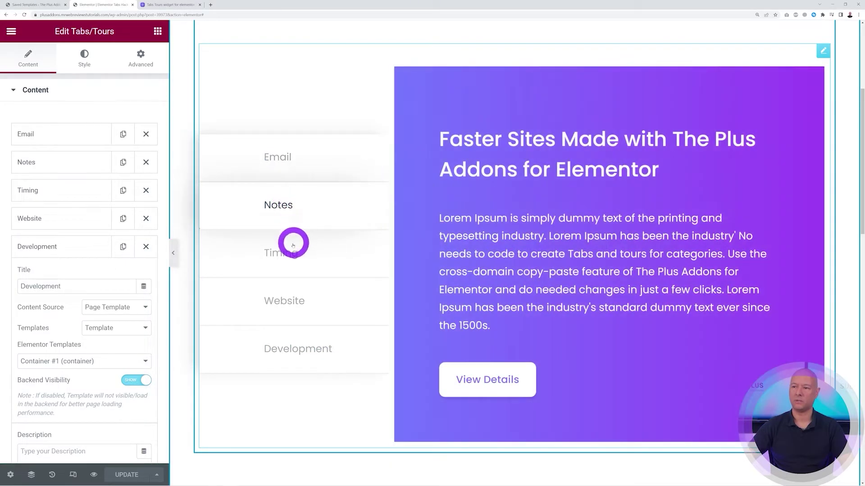
pyautogui.click(289, 251)
pyautogui.click(289, 300)
pyautogui.click(289, 347)
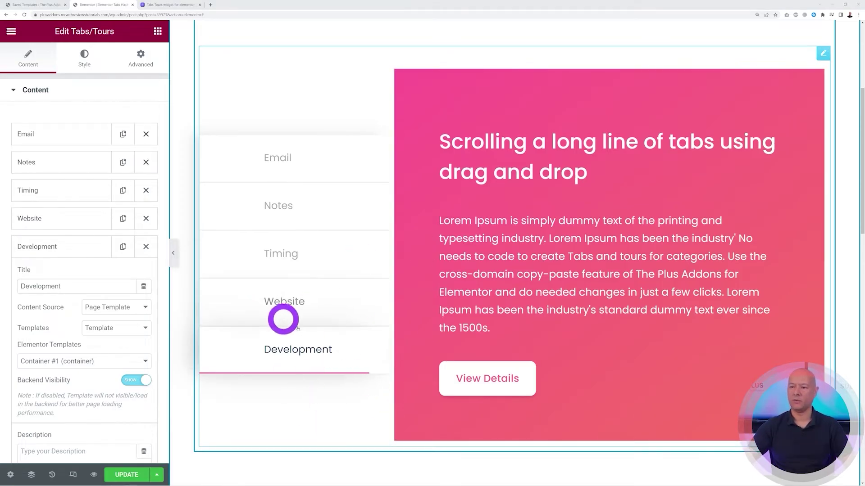
pyautogui.click(23, 92)
# Set Tab Autoplay to Disable under Extra Options and reopen the tab items list.
pyautogui.click(39, 145)
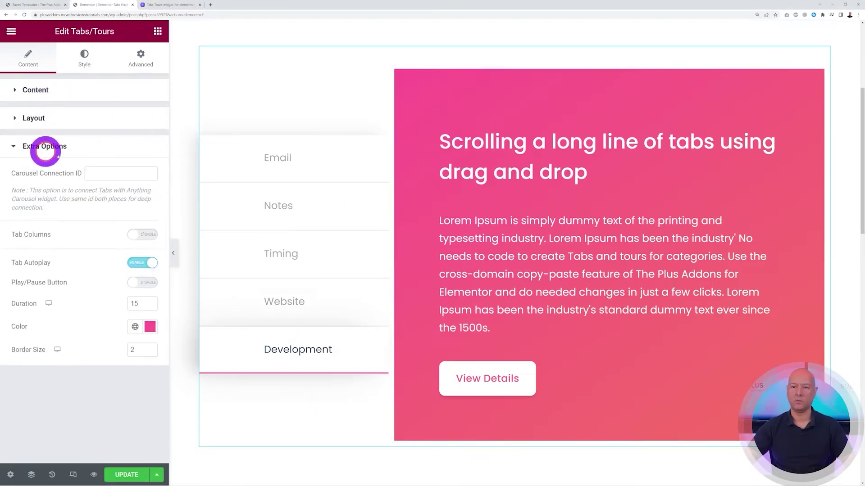
pyautogui.click(147, 264)
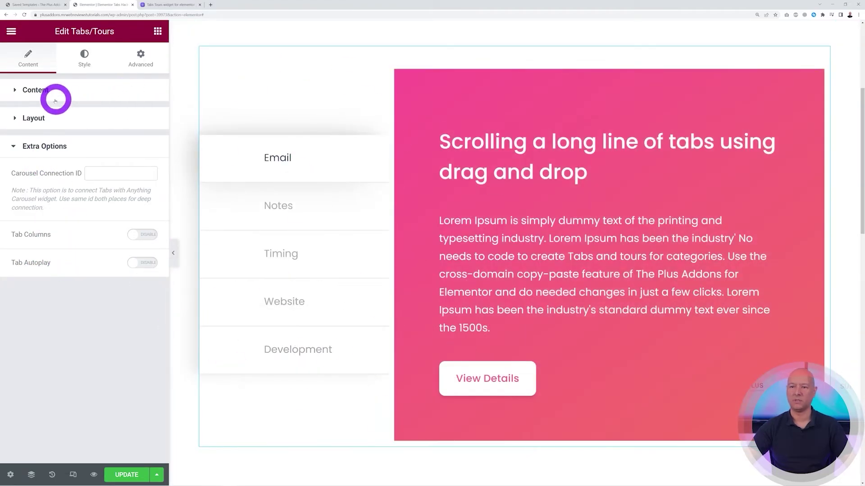
pyautogui.click(41, 95)
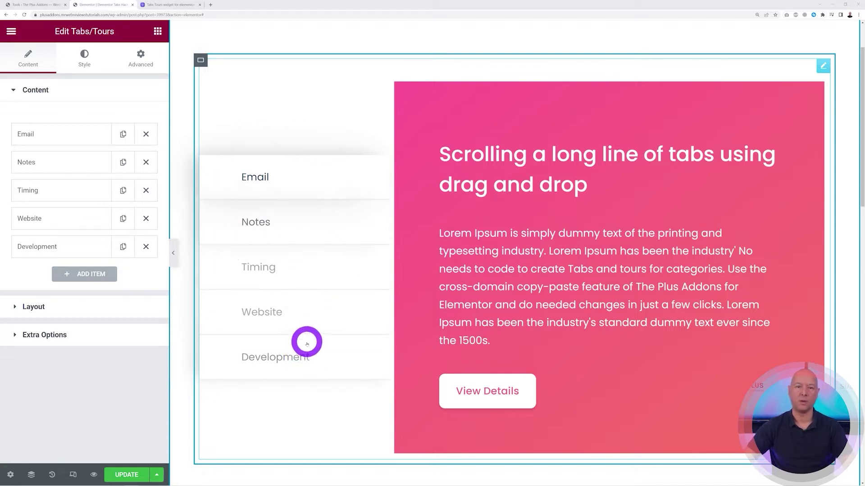
# Remove the Development tab and add a new tab titled 'New Item'.
pyautogui.click(146, 246)
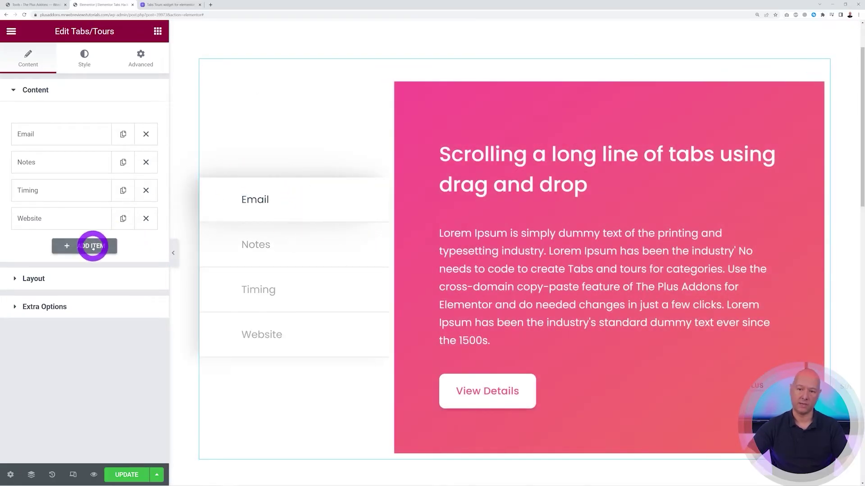
pyautogui.click(92, 246)
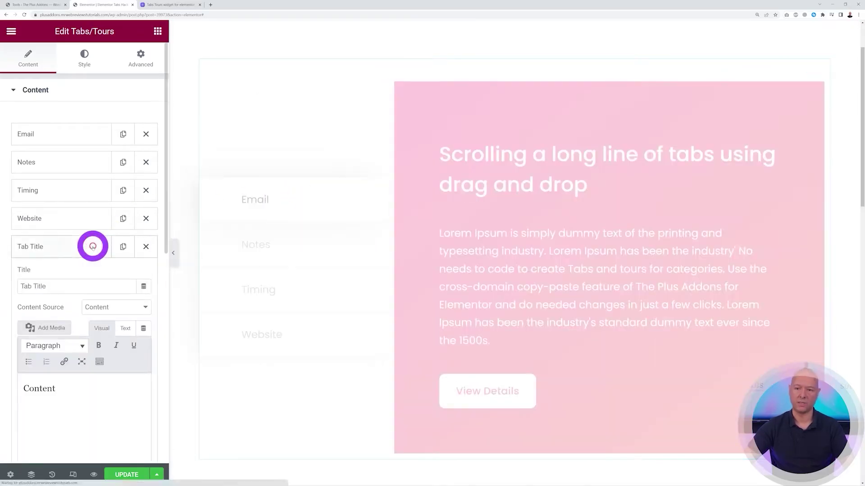
pyautogui.write('New Item')
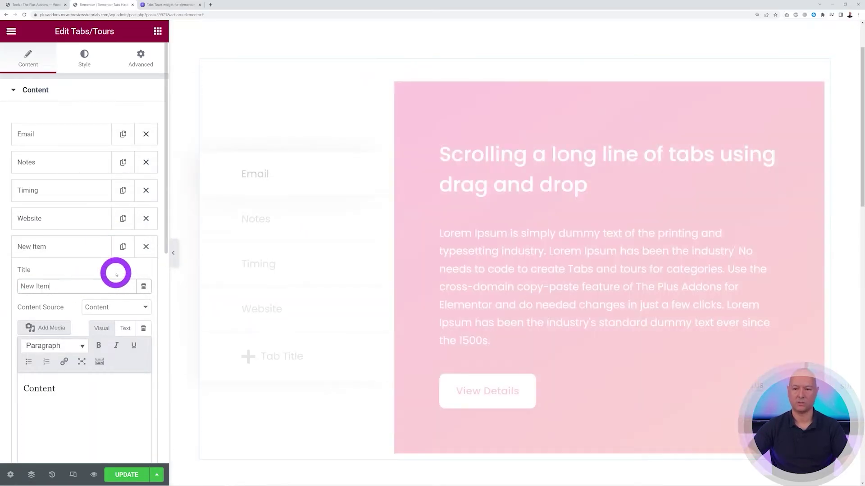
pyautogui.scroll(-2, 116, 270)
# Set the New Item tab's Content Source to Page Template with Container #1, and preview it.
pyautogui.click(140, 239)
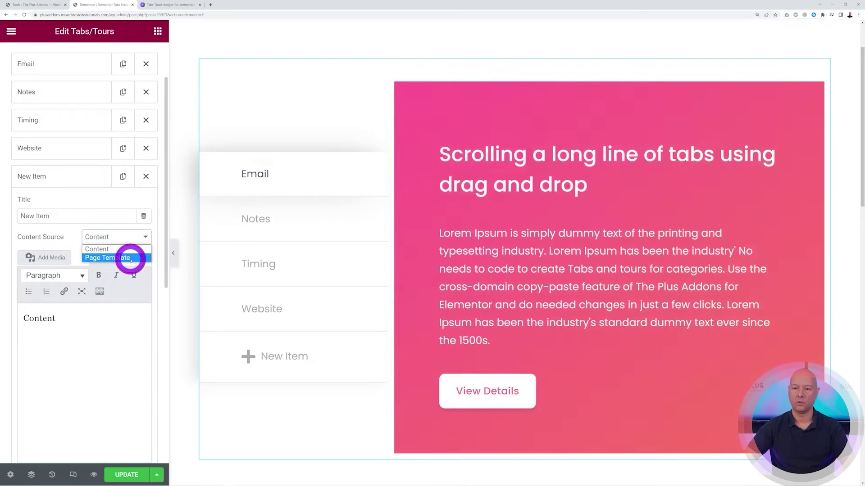
pyautogui.click(130, 257)
pyautogui.scroll(-2, 141, 225)
pyautogui.click(144, 187)
pyautogui.click(141, 185)
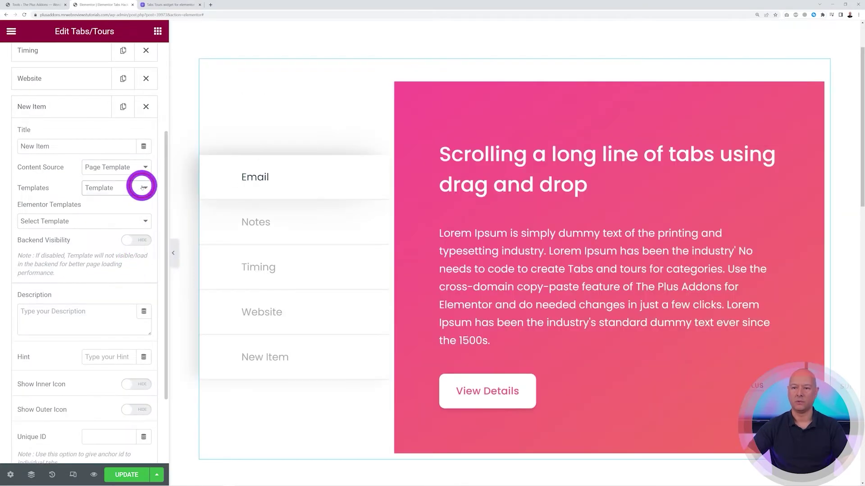
pyautogui.click(144, 221)
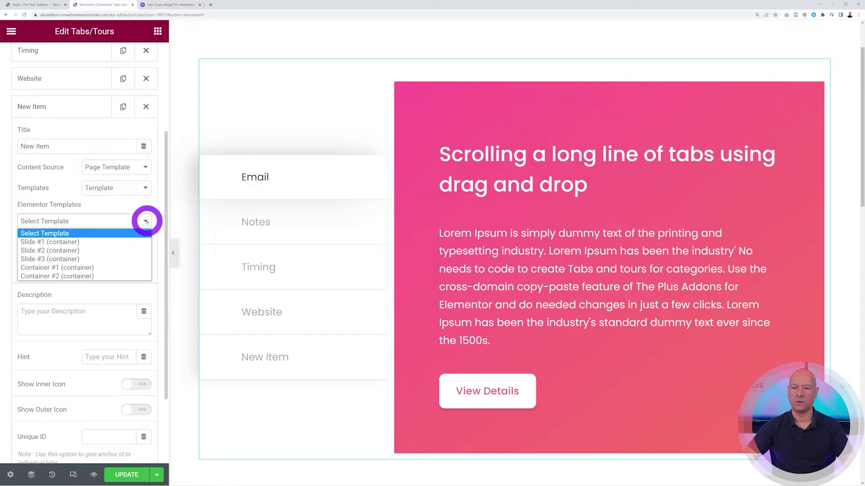
pyautogui.click(116, 267)
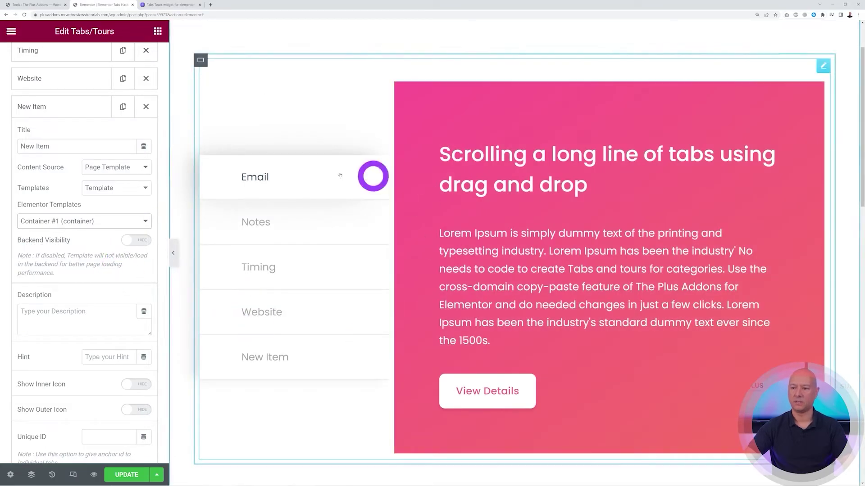
pyautogui.click(292, 349)
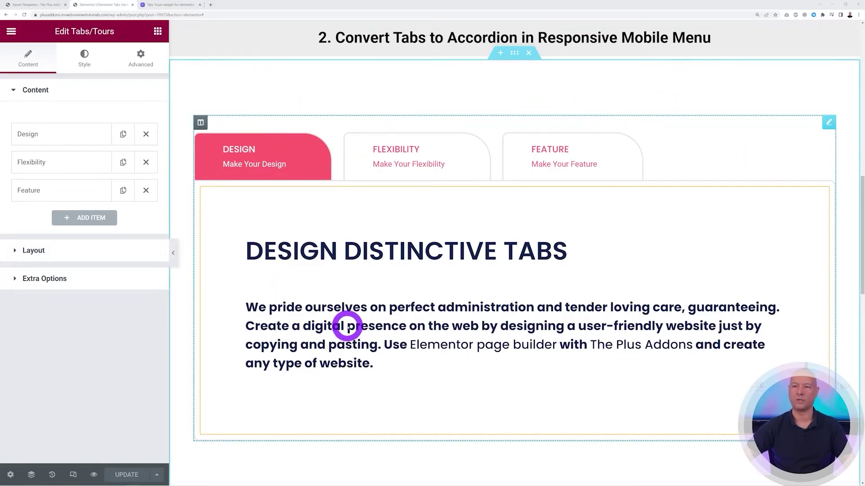
pyautogui.click(177, 4)
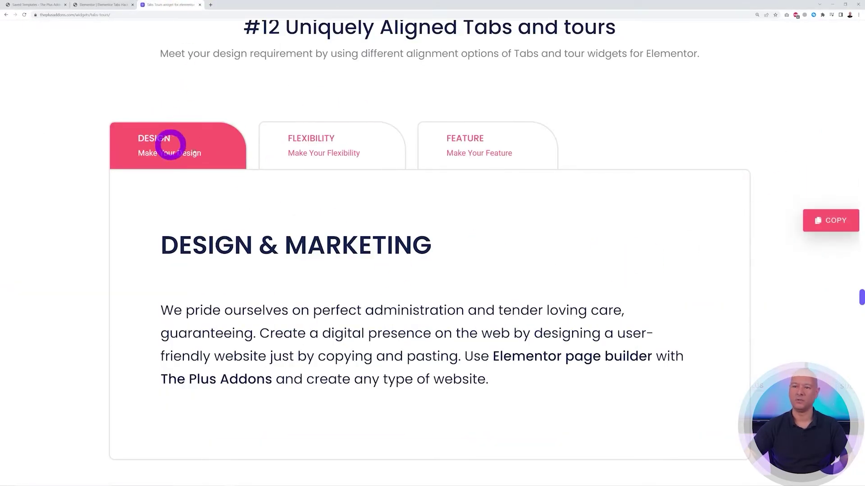
pyautogui.click(312, 144)
pyautogui.click(472, 153)
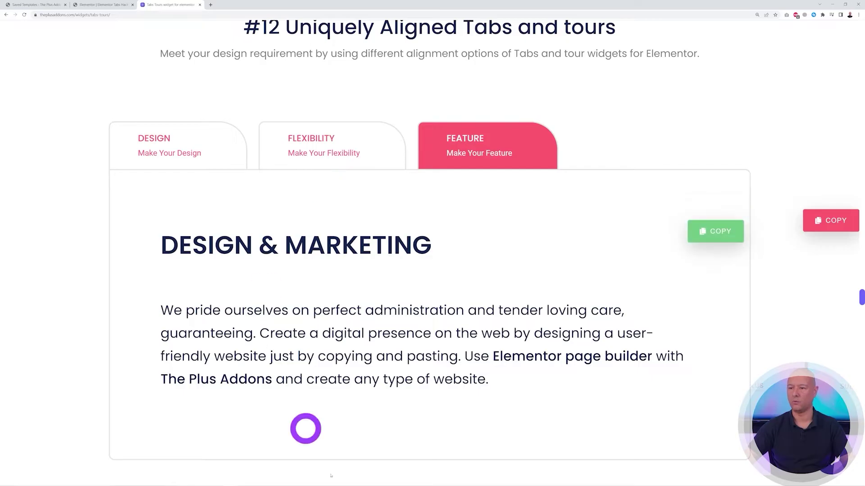
pyautogui.click(286, 147)
pyautogui.click(188, 148)
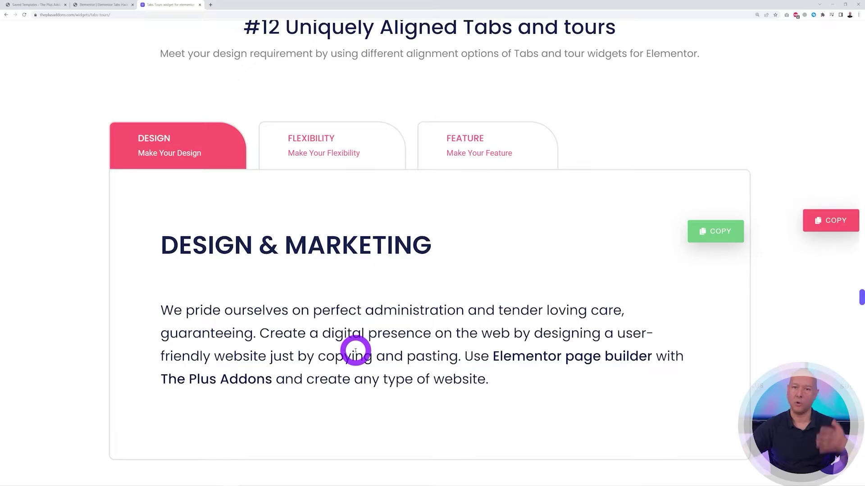
pyautogui.click(90, 5)
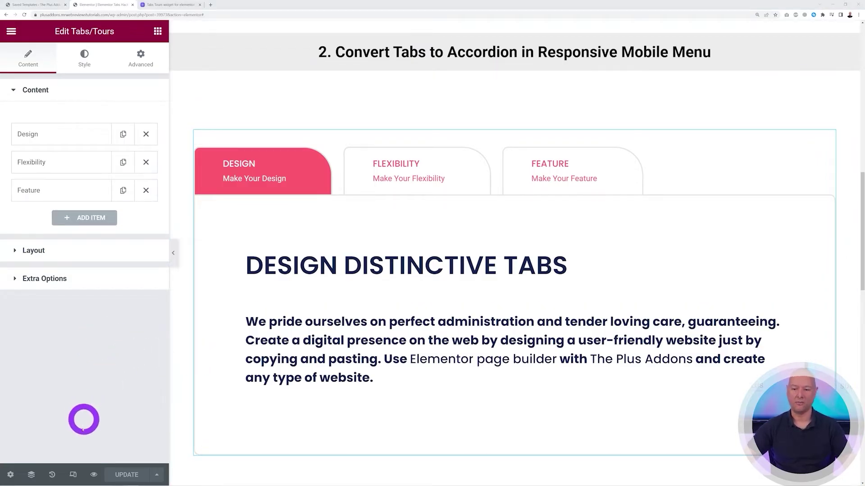
# Switch to the Mobile preview and expand the Flexibility, Feature and Design accordion items.
pyautogui.click(73, 474)
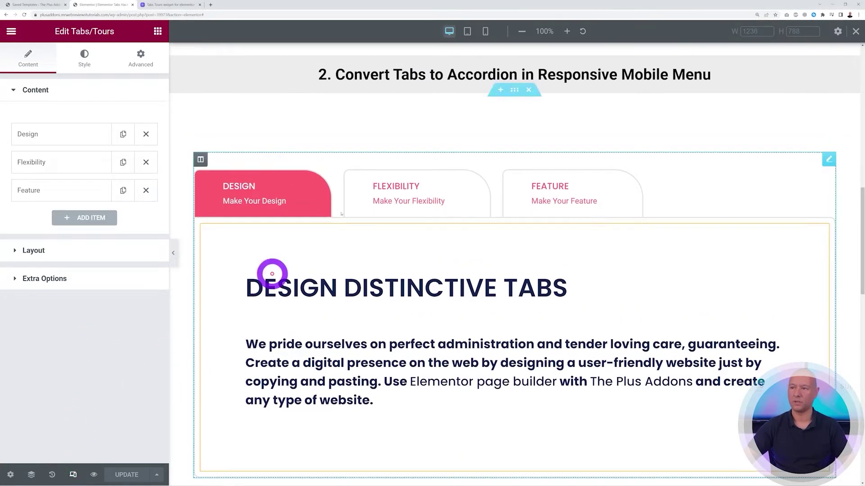
pyautogui.click(485, 31)
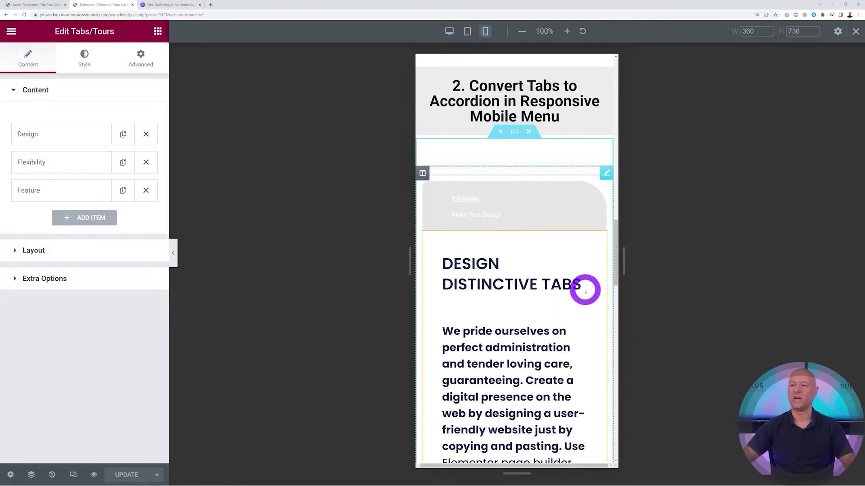
pyautogui.scroll(-6, 562, 257)
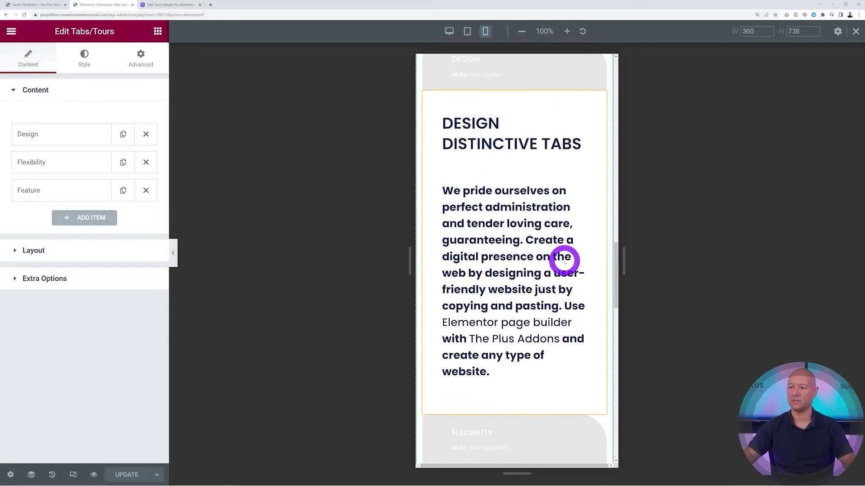
pyautogui.click(509, 302)
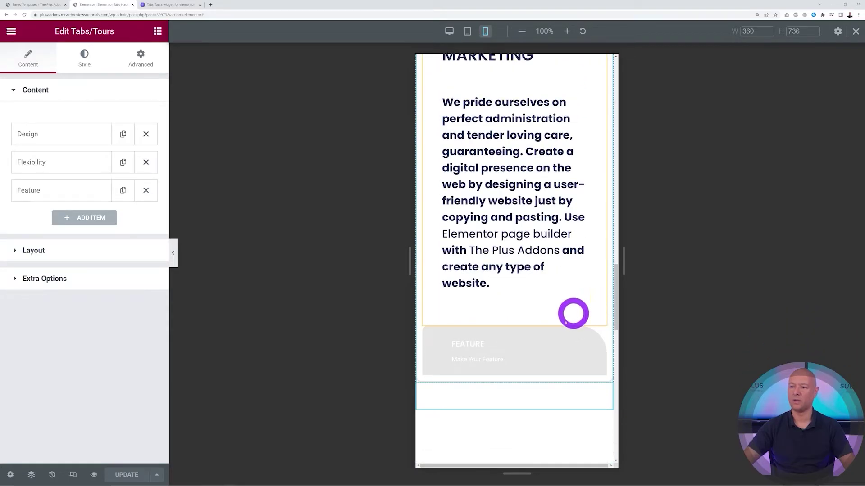
pyautogui.click(484, 353)
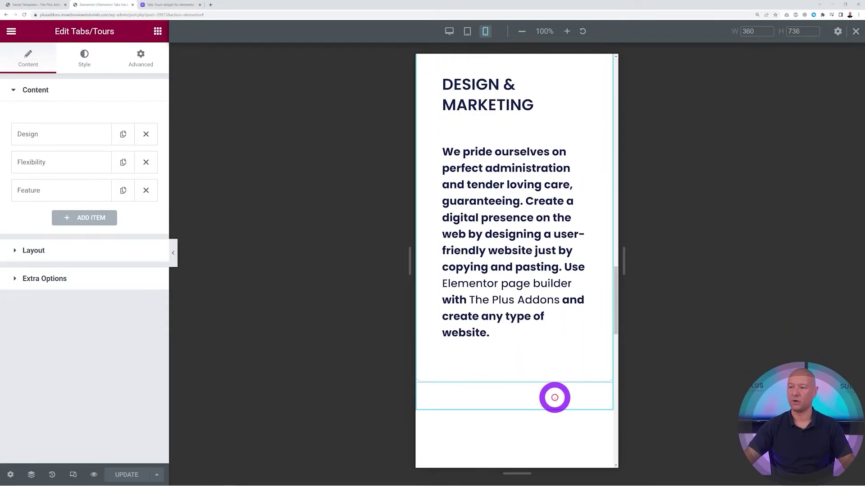
pyautogui.scroll(4, 555, 395)
pyautogui.click(506, 302)
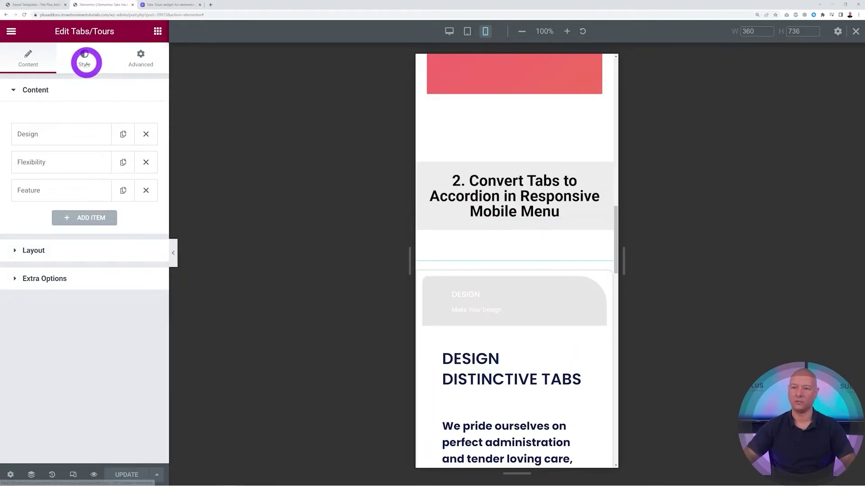
# In the Style tab's Extra Options, confirm Tab Navigation Responsive is set to Force Accordion.
pyautogui.click(85, 62)
pyautogui.scroll(-2, 95, 275)
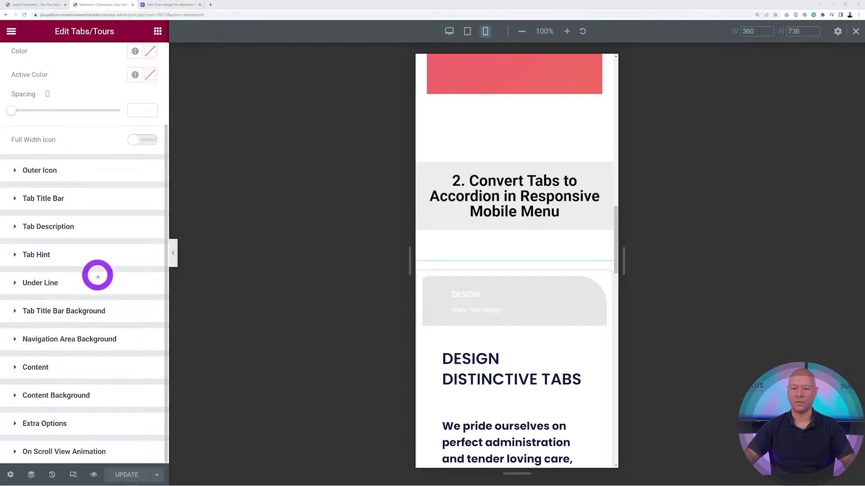
pyautogui.click(50, 426)
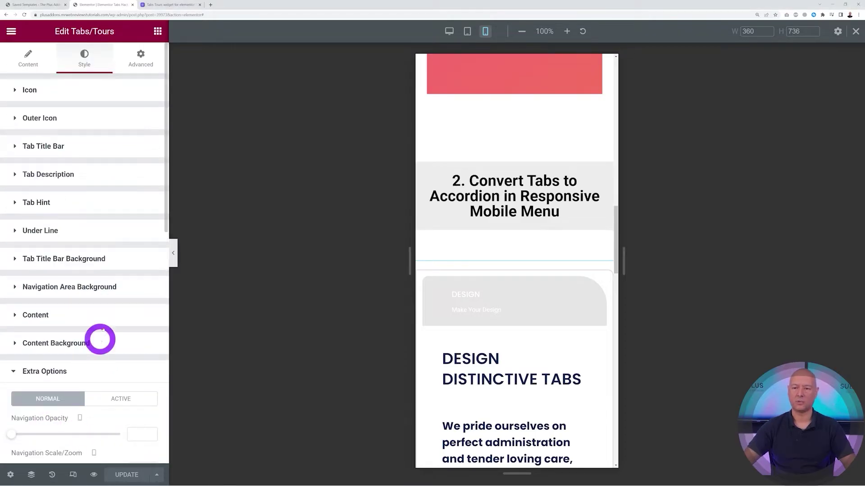
pyautogui.scroll(-3, 90, 368)
pyautogui.scroll(-2, 114, 417)
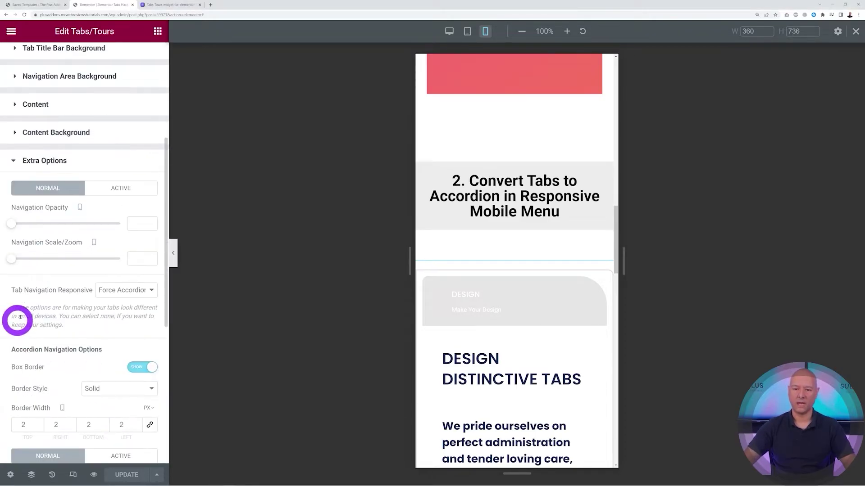
pyautogui.click(152, 290)
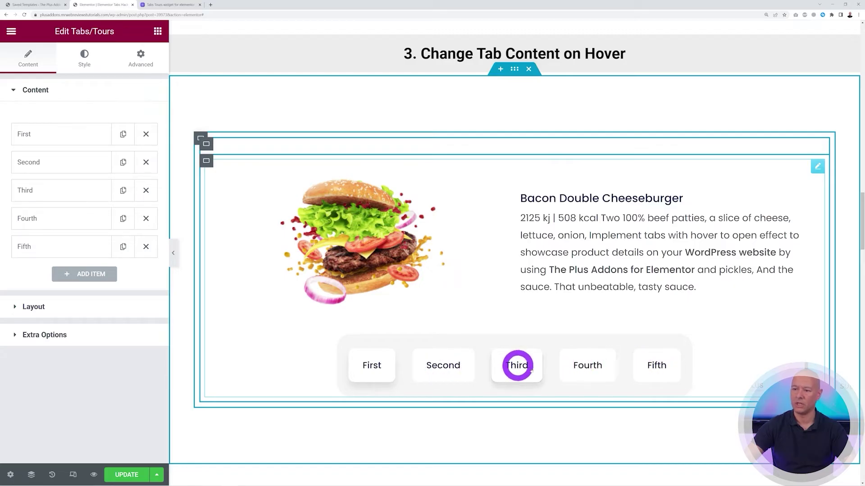
# Enable On Hover Tab in the burger tabs' Layout settings and test it over the tabs.
pyautogui.click(590, 365)
pyautogui.click(519, 360)
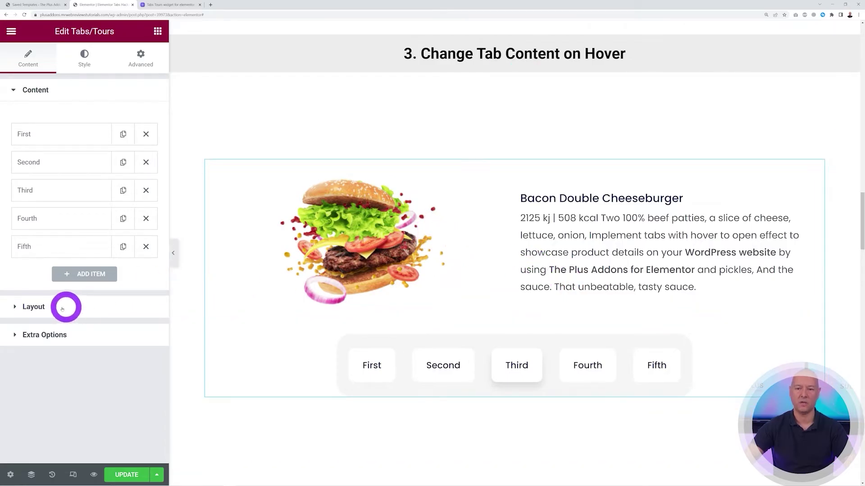
pyautogui.click(39, 311)
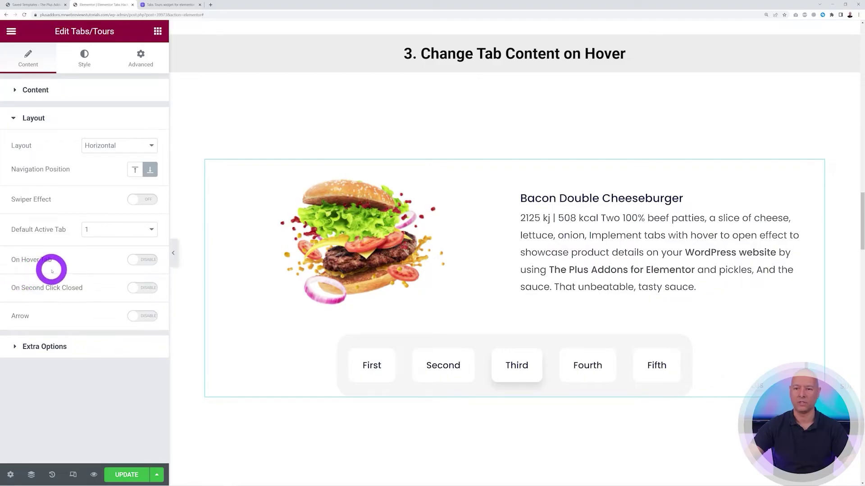
pyautogui.click(143, 261)
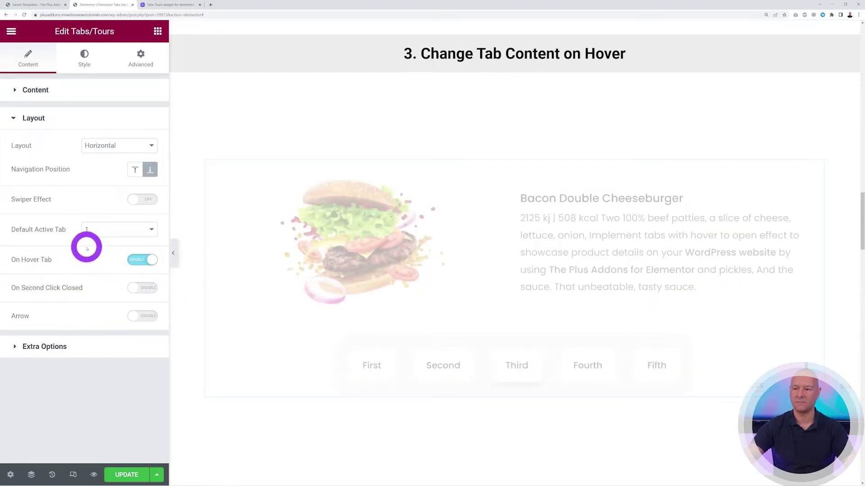
pyautogui.moveTo(434, 363)
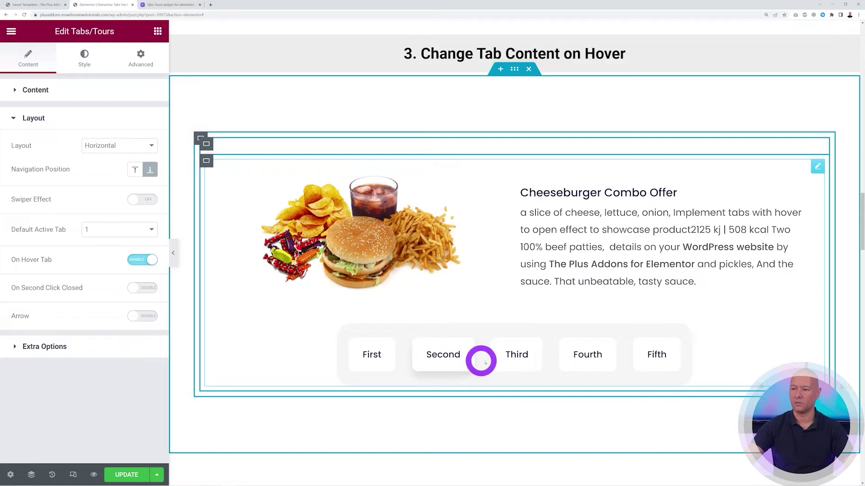
pyautogui.moveTo(655, 360)
pyautogui.moveTo(608, 359)
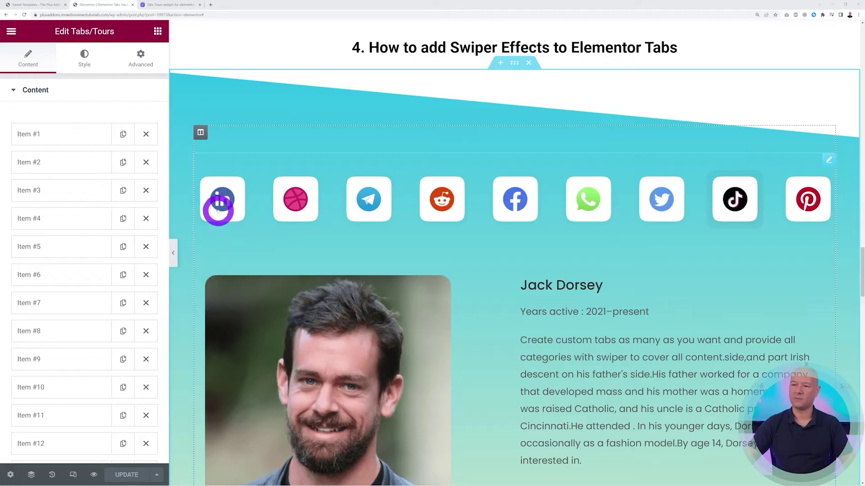
# Drag the social-icon tab row to test it, then expand the widget's Layout section.
pyautogui.scroll(-3, 70, 203)
pyautogui.scroll(3, 78, 343)
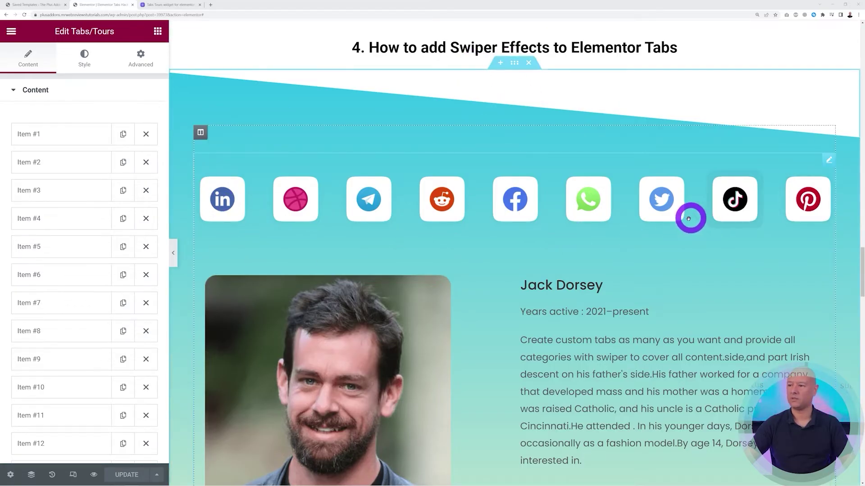
pyautogui.moveTo(691, 220)
pyautogui.mouseDown()
pyautogui.moveTo(406, 225)
pyautogui.moveTo(685, 219)
pyautogui.moveTo(523, 222)
pyautogui.moveTo(436, 237)
pyautogui.moveTo(685, 214)
pyautogui.mouseUp()
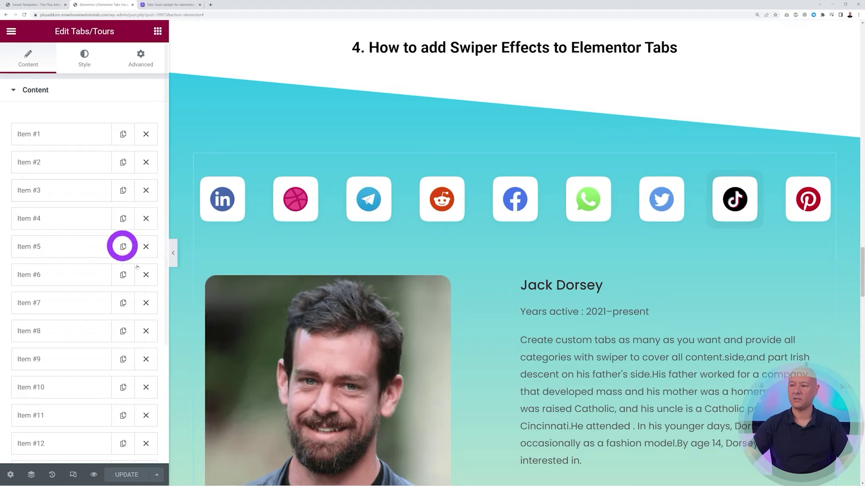
pyautogui.scroll(-4, 113, 304)
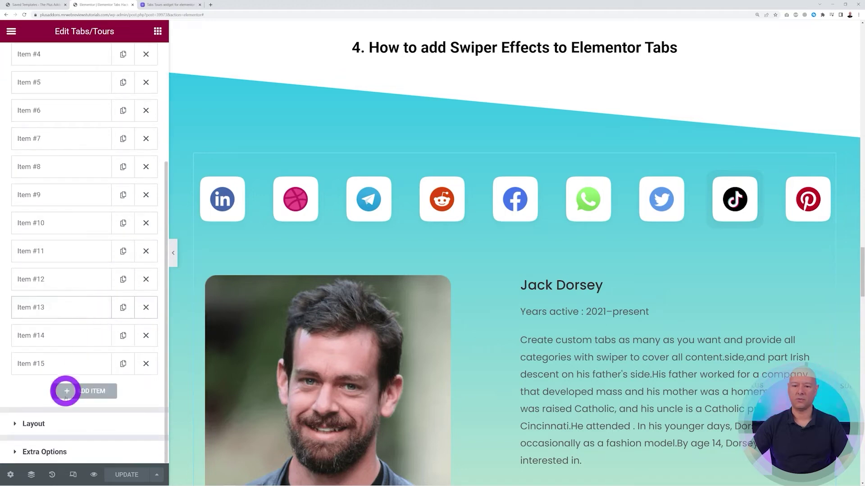
pyautogui.click(39, 424)
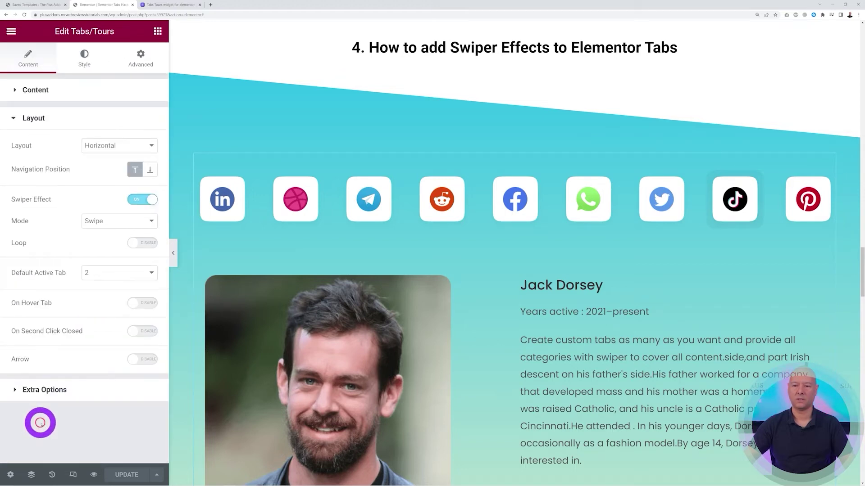
# Toggle Swiper Effect back on, enable Loop, test by dragging, and keep Mode as Swipe.
pyautogui.click(146, 201)
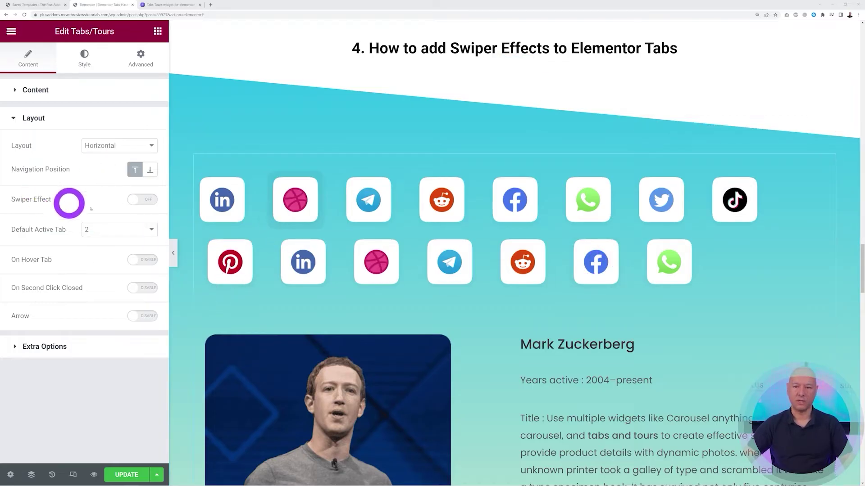
pyautogui.click(141, 199)
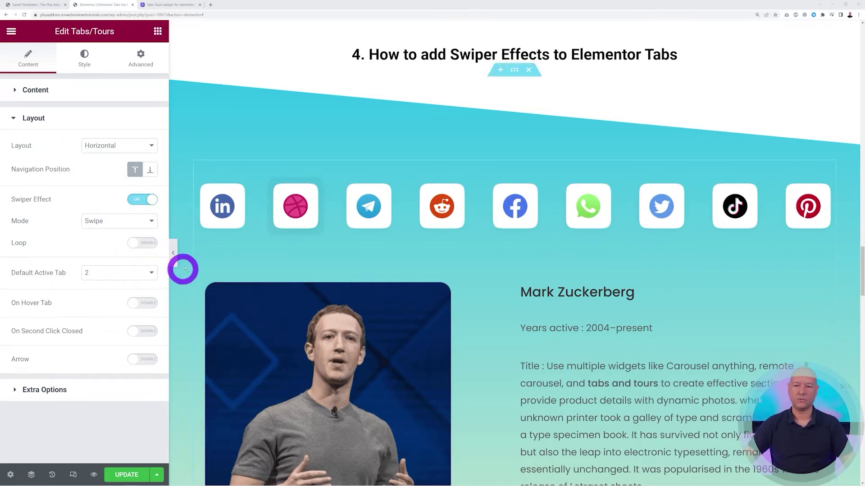
pyautogui.click(142, 243)
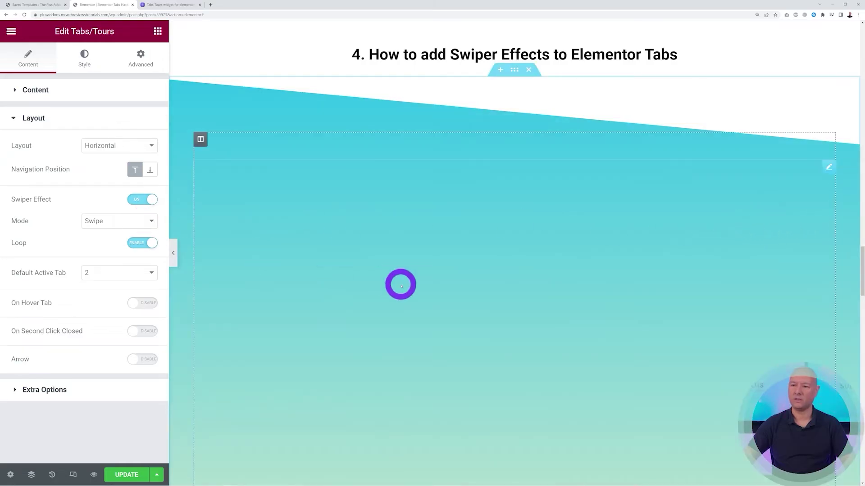
pyautogui.moveTo(701, 160); pyautogui.dragTo(354, 155)
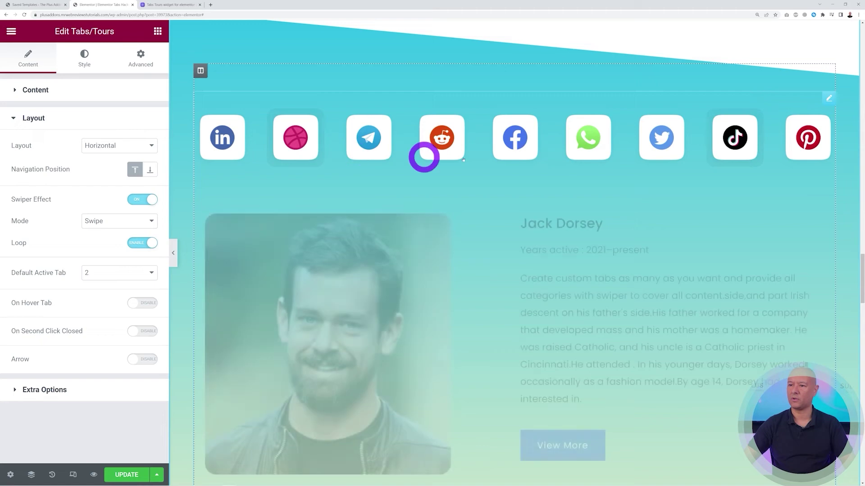
pyautogui.click(151, 222)
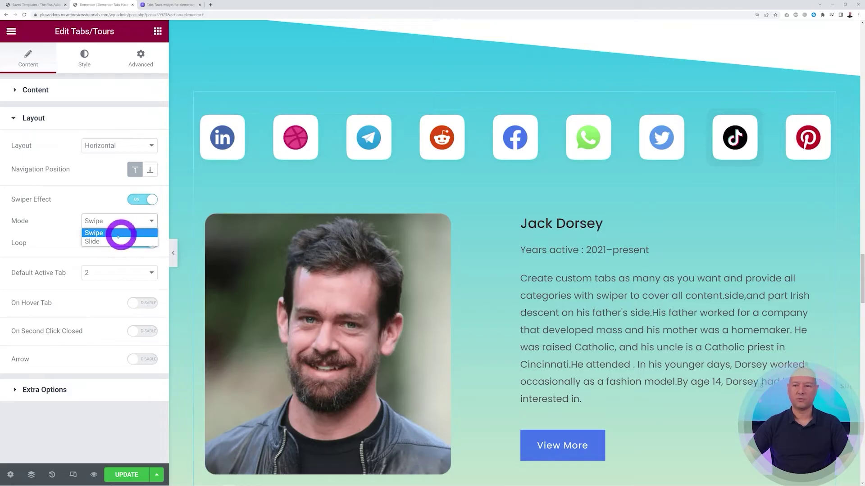
pyautogui.click(59, 220)
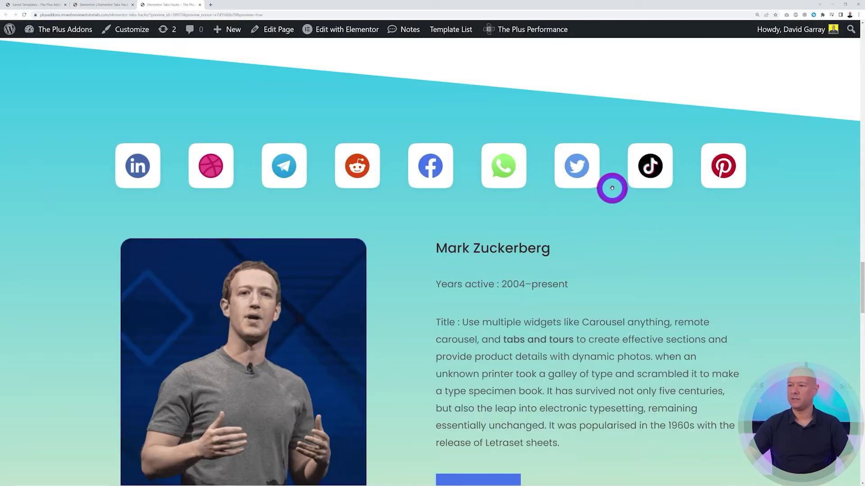
# Swipe the looping icon carousel left several times in the front-end preview.
pyautogui.moveTo(612, 187); pyautogui.dragTo(266, 180)
pyautogui.moveTo(605, 180); pyautogui.dragTo(278, 174)
pyautogui.moveTo(622, 178); pyautogui.dragTo(243, 178)
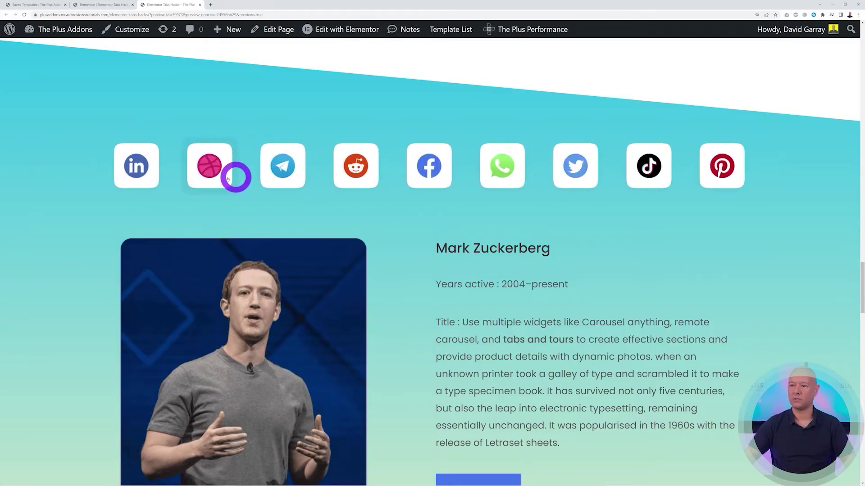
pyautogui.moveTo(558, 177); pyautogui.dragTo(575, 175)
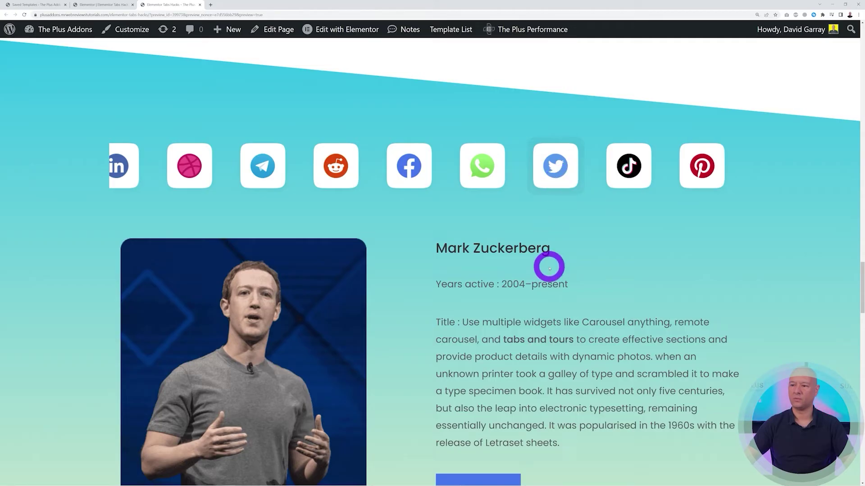
# Click the Facebook, Dribbble and LinkedIn icons to switch profiles, then return to the editor.
pyautogui.click(423, 190)
pyautogui.click(270, 185)
pyautogui.click(189, 174)
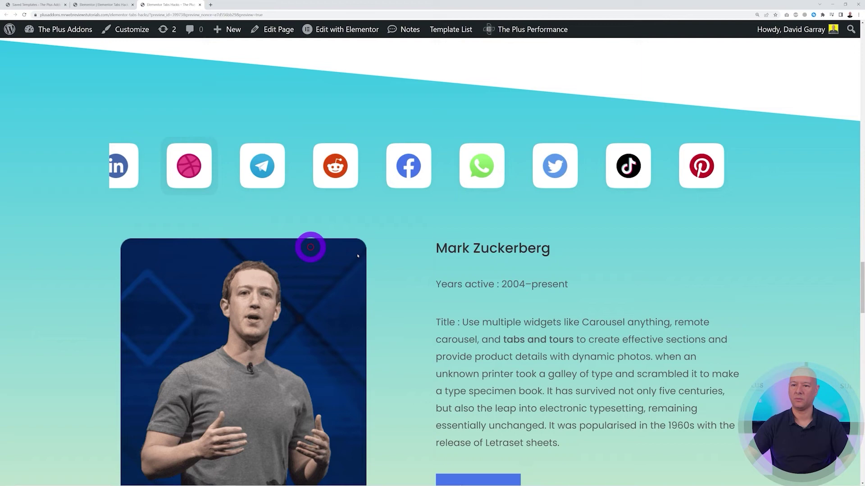
pyautogui.moveTo(182, 170); pyautogui.dragTo(340, 180)
pyautogui.click(276, 180)
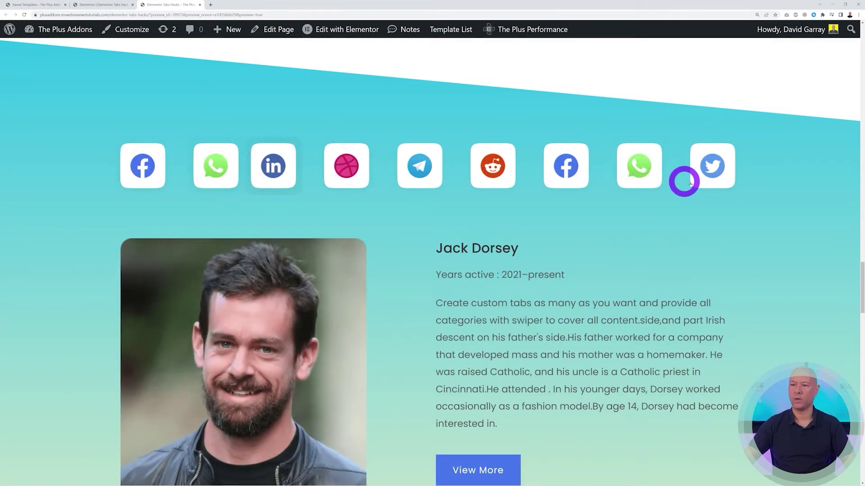
pyautogui.click(110, 5)
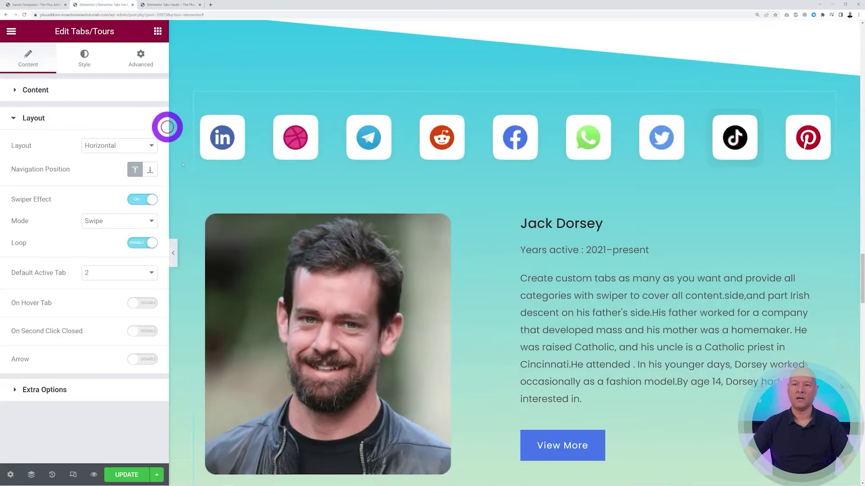
# Set the tab carousel's mode to Slide and open a live preview of the page.
pyautogui.click(133, 219)
pyautogui.click(127, 240)
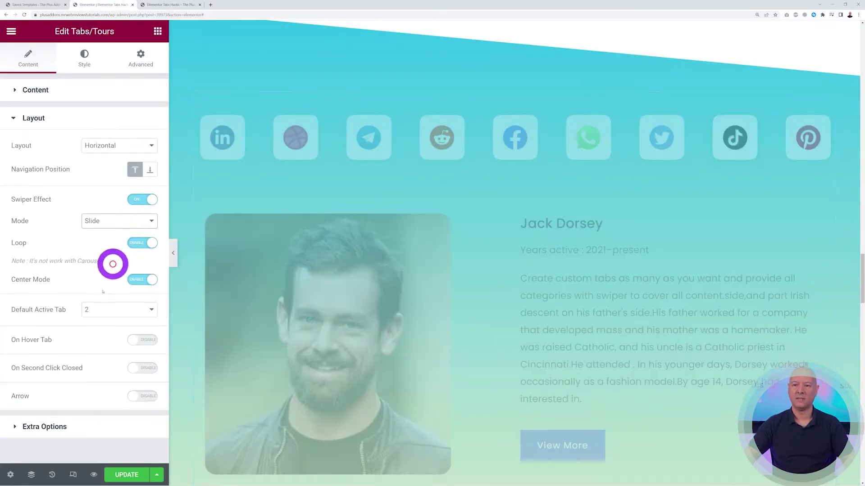
pyautogui.click(94, 474)
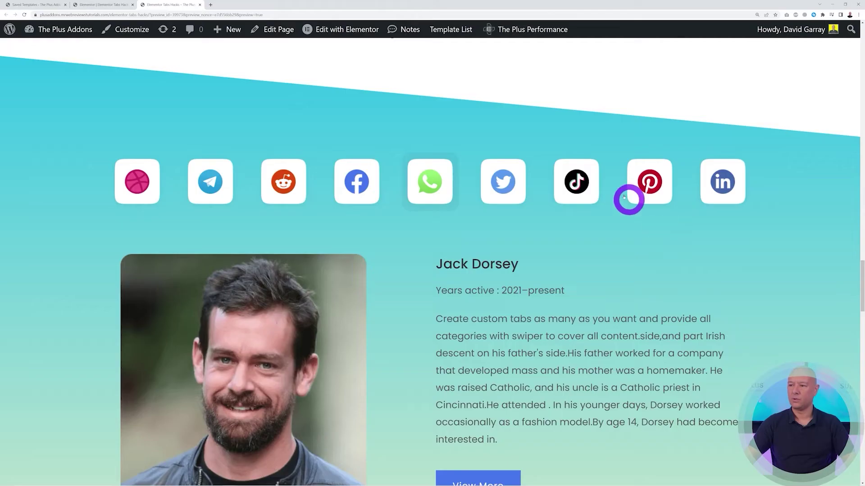
# Drag the carousel, then select the Facebook, Dribbble and Reddit tabs to watch them slide to the centre.
pyautogui.moveTo(614, 203); pyautogui.dragTo(337, 206)
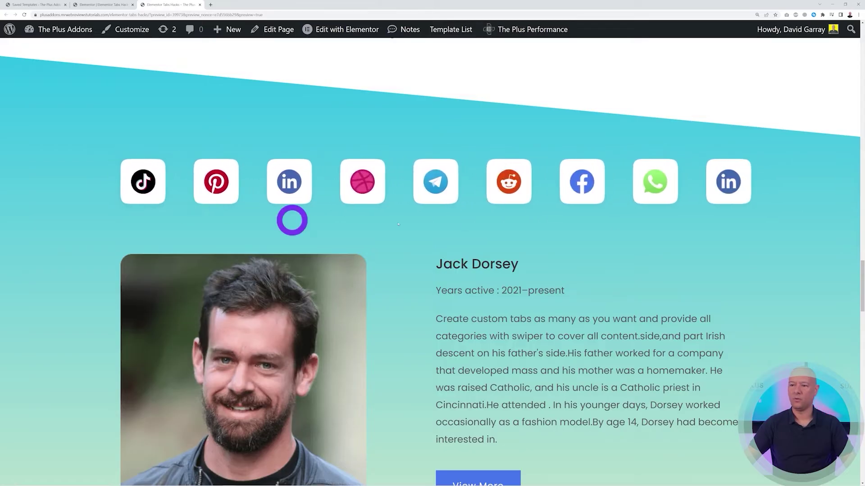
pyautogui.moveTo(610, 198); pyautogui.dragTo(574, 193)
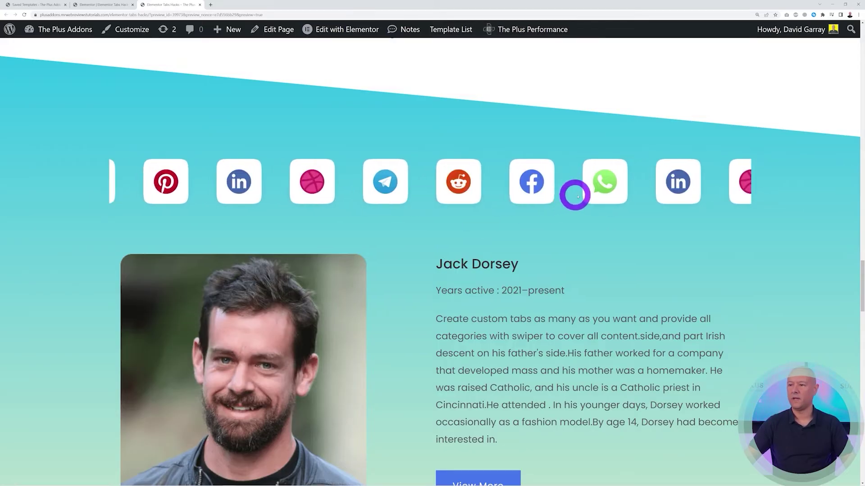
pyautogui.click(574, 205)
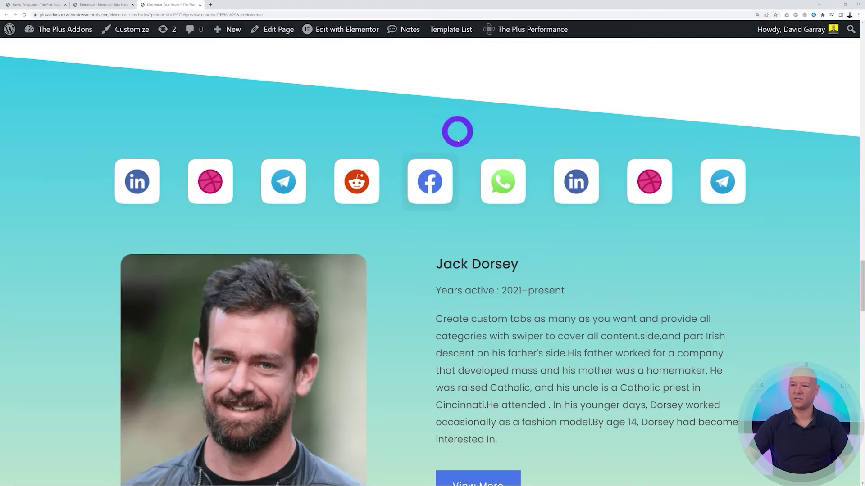
pyautogui.click(650, 200)
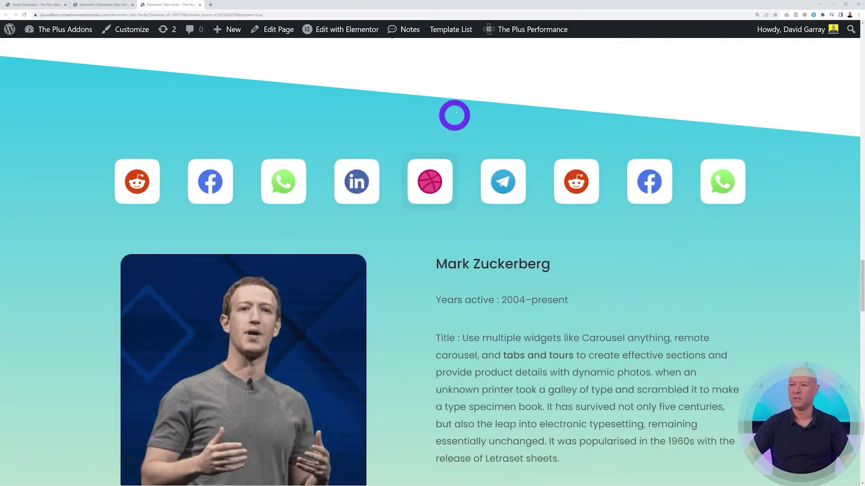
pyautogui.click(136, 202)
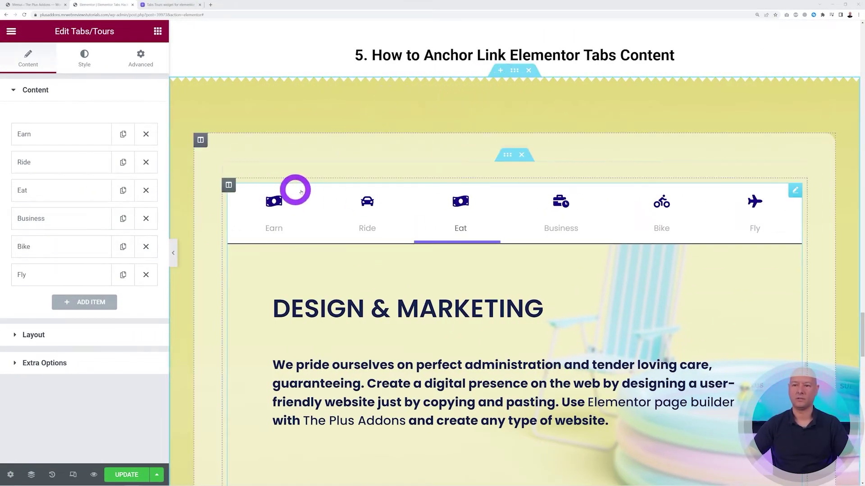
# Try the Earn, Ride, Eat and Bike tabs on the canvas, then expand the Earn item's settings.
pyautogui.click(265, 215)
pyautogui.click(367, 224)
pyautogui.scroll(-1, 472, 280)
pyautogui.scroll(1, 494, 224)
pyautogui.click(466, 219)
pyautogui.click(660, 216)
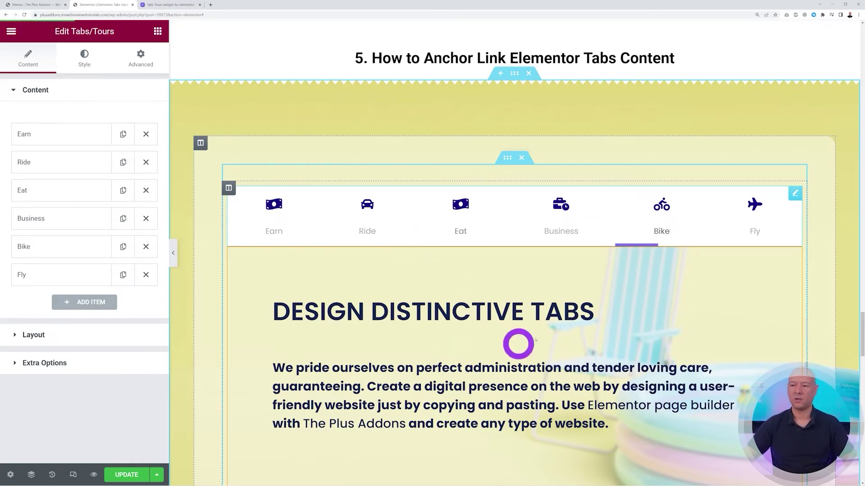
pyautogui.click(28, 135)
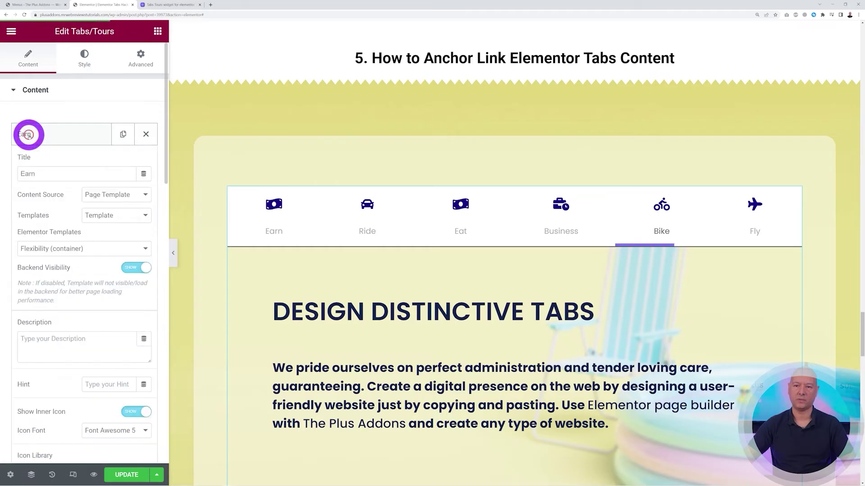
# Give the Earn, Ride and Eat tabs the Unique IDs tab-earn, tab-ride and tab-eat, then update the page.
pyautogui.scroll(-3, 50, 194)
pyautogui.scroll(-3, 49, 194)
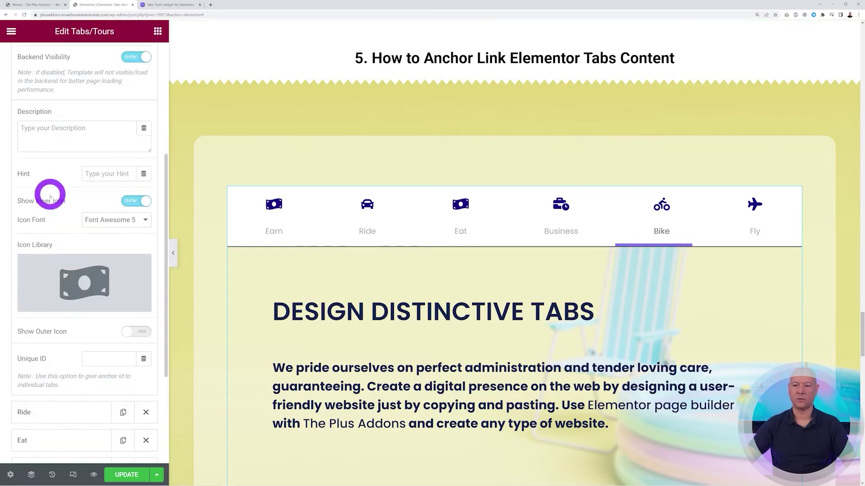
pyautogui.click(94, 290)
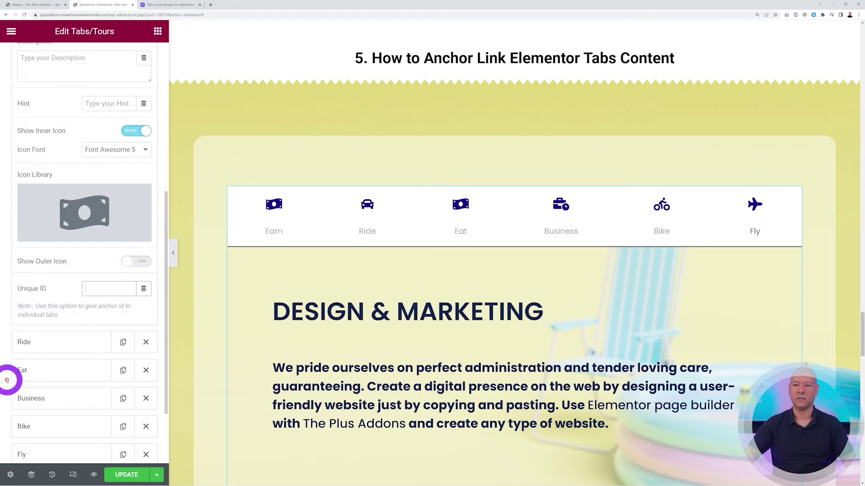
pyautogui.write('ta')
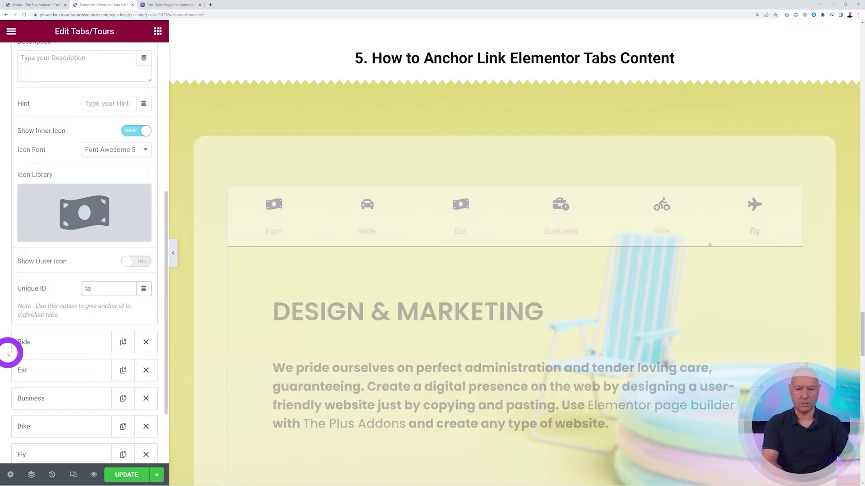
pyautogui.write('b-earn')
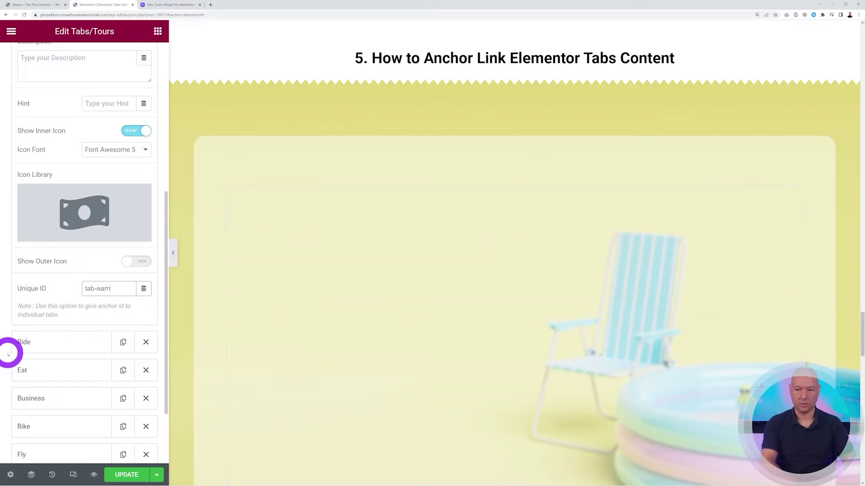
pyautogui.click(29, 341)
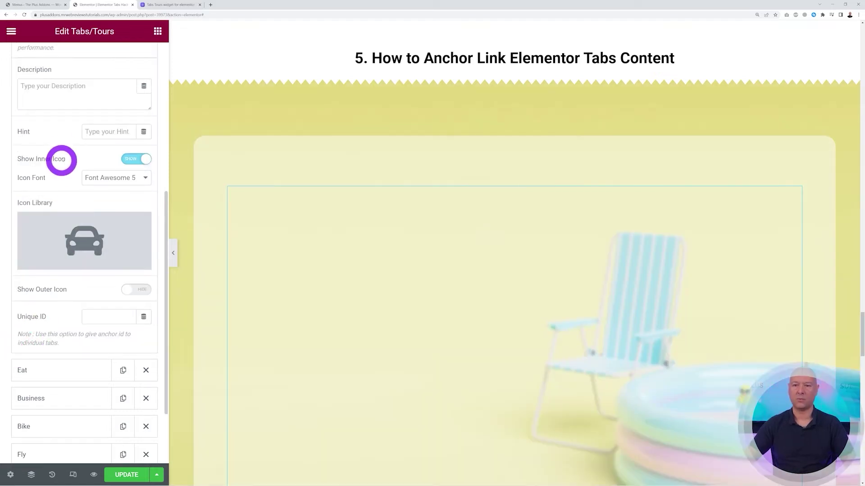
pyautogui.click(92, 319)
pyautogui.write('tab-ride')
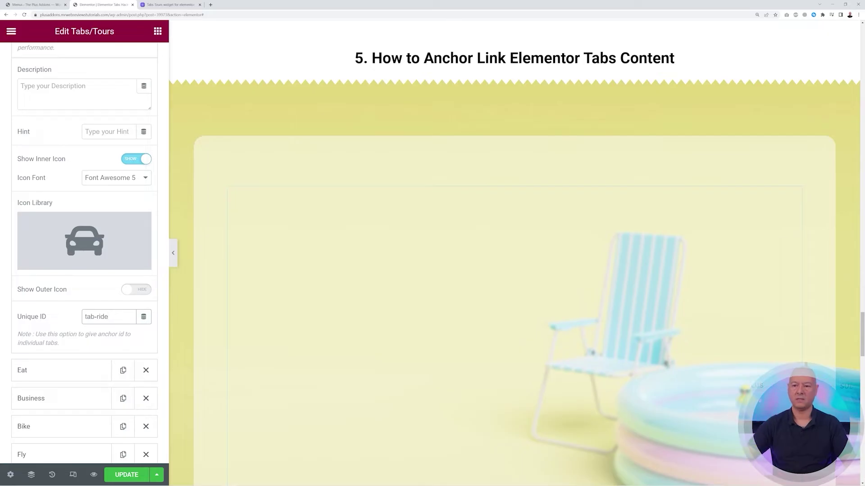
pyautogui.click(36, 370)
pyautogui.click(95, 346)
pyautogui.write('tab-eat')
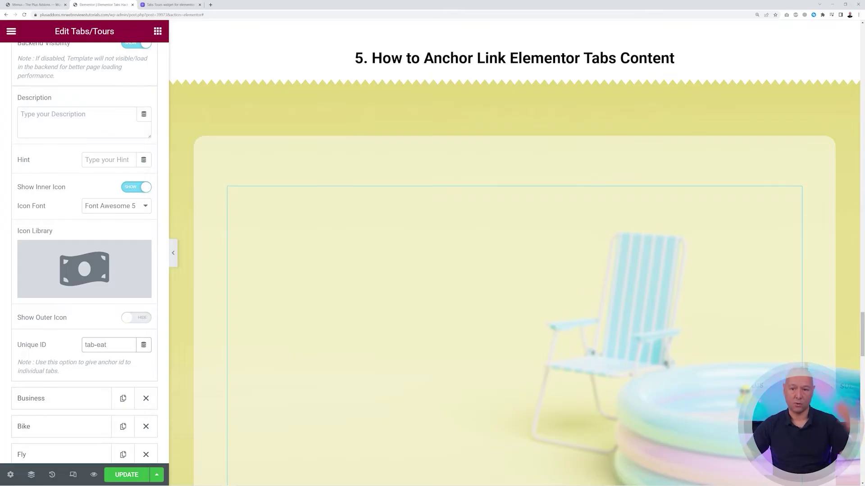
pyautogui.click(121, 473)
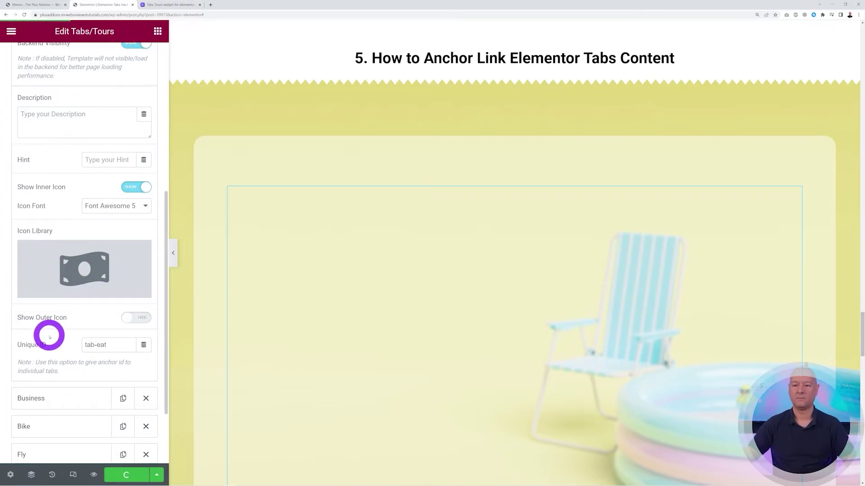
pyautogui.scroll(2, 81, 360)
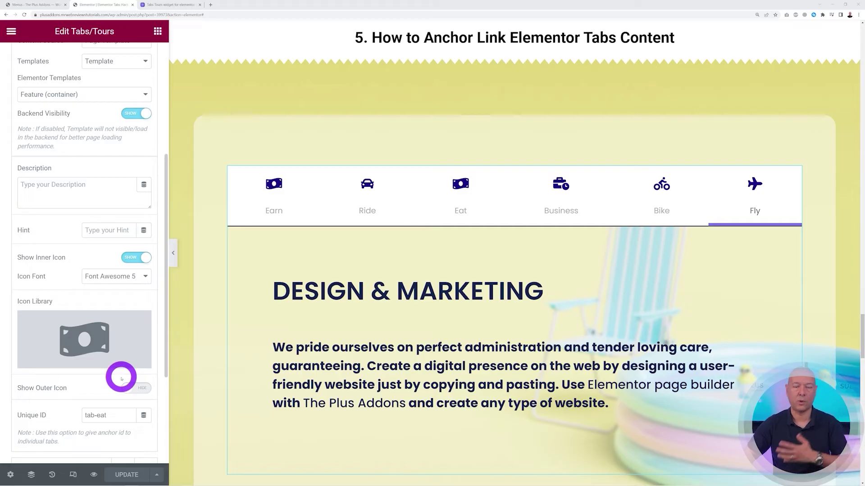
# Preview the page, copy its URL up to /elementor-tabs-hacks/, and return to the Menus admin page.
pyautogui.click(94, 476)
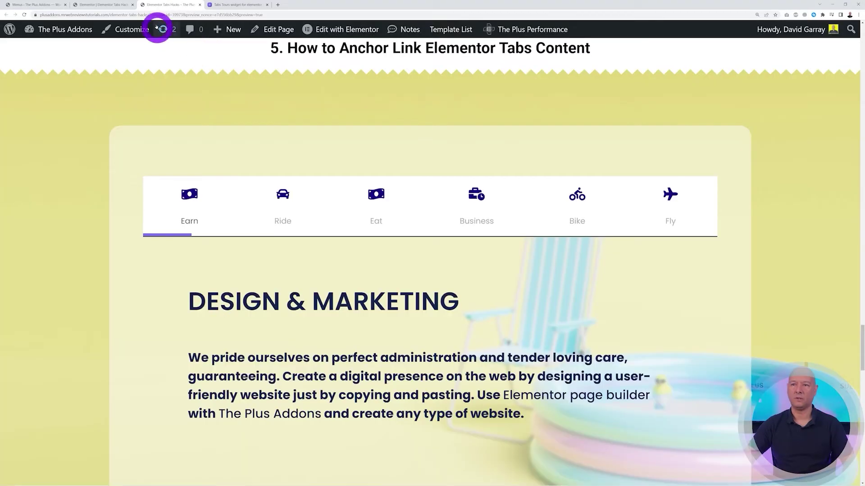
pyautogui.click(146, 14)
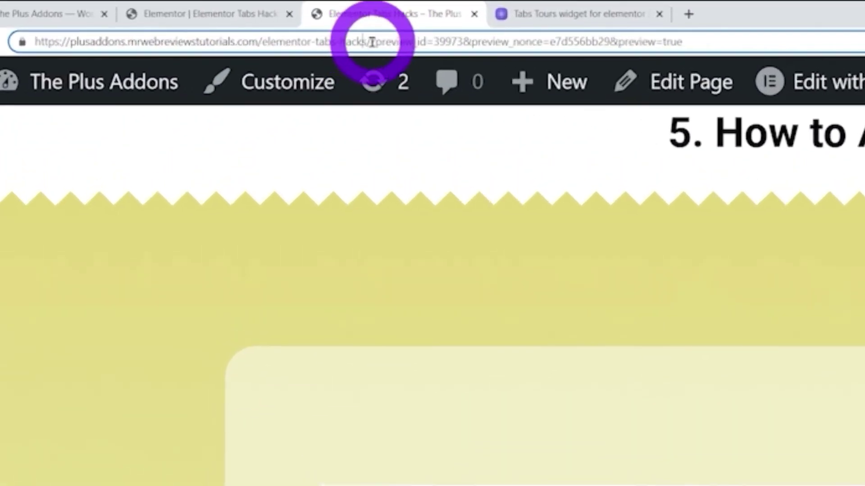
pyautogui.moveTo(163, 15); pyautogui.dragTo(110, 14)
pyautogui.hotkey('ctrl', 'c')
pyautogui.moveTo(195, 41); pyautogui.dragTo(20, 40)
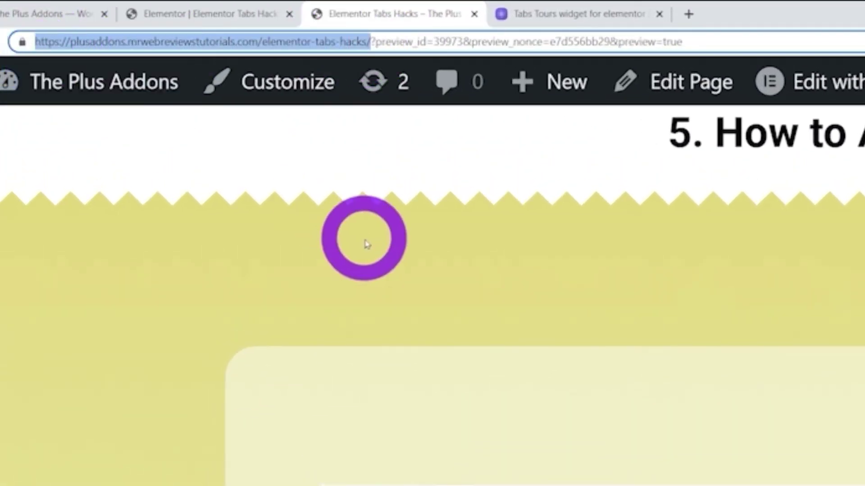
pyautogui.click(41, 14)
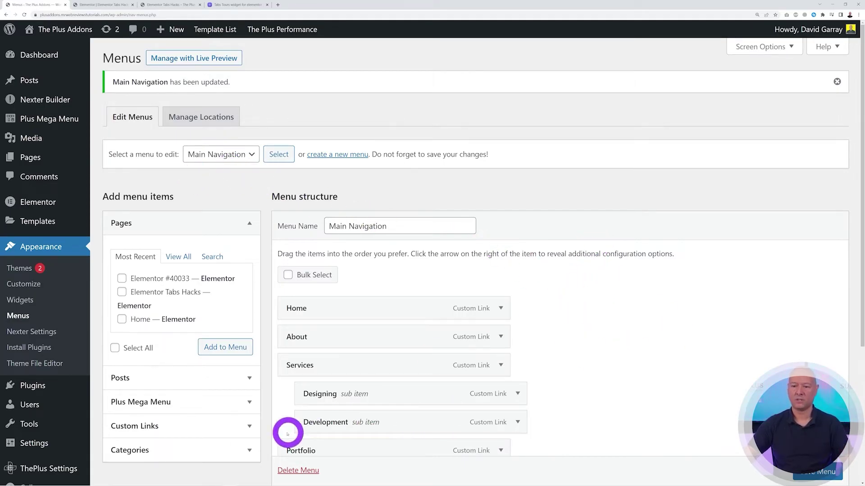
# Add a custom link 'Eat' pointing to the pasted page URL plus #tab-eat to the menu.
pyautogui.click(249, 426)
pyautogui.click(216, 324)
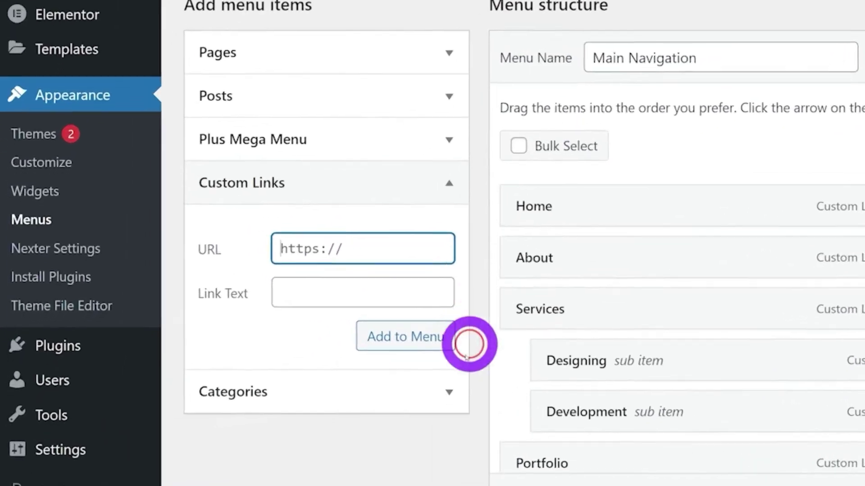
pyautogui.hotkey('ctrl', 'v')
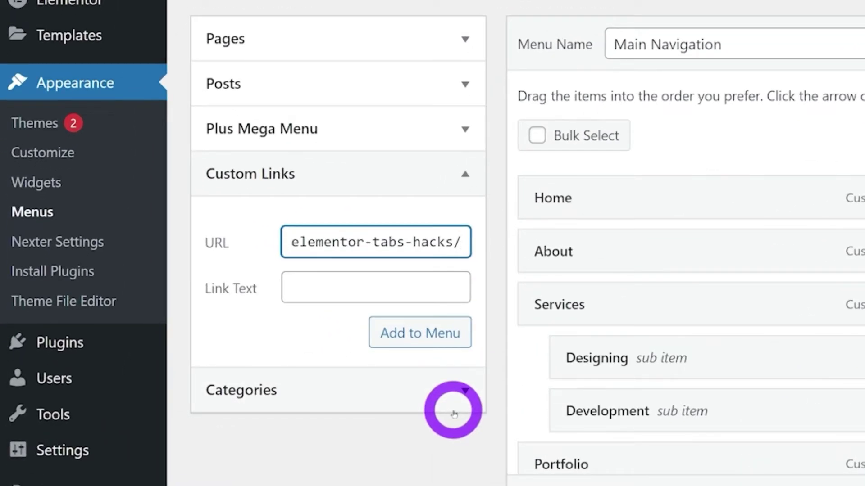
pyautogui.write('#tab-')
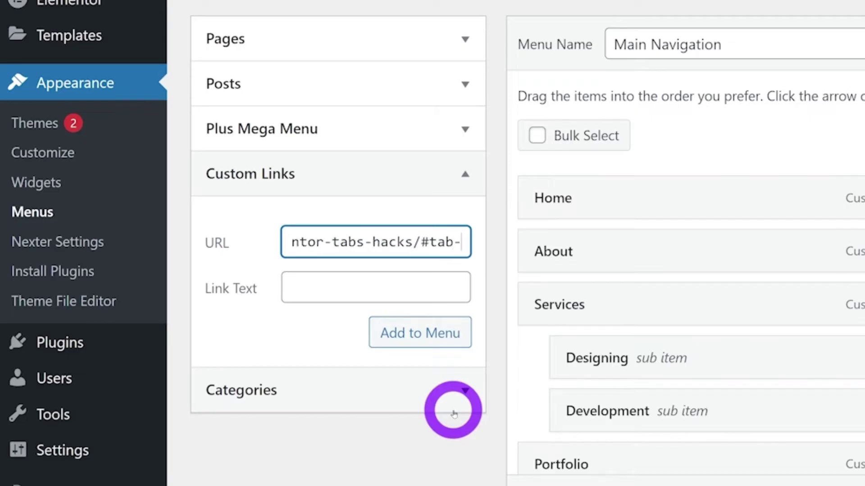
pyautogui.write('eat')
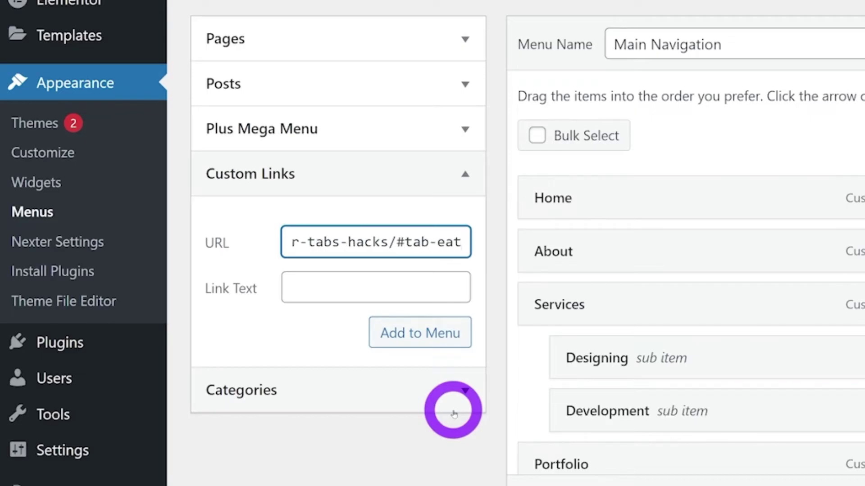
pyautogui.click(385, 299)
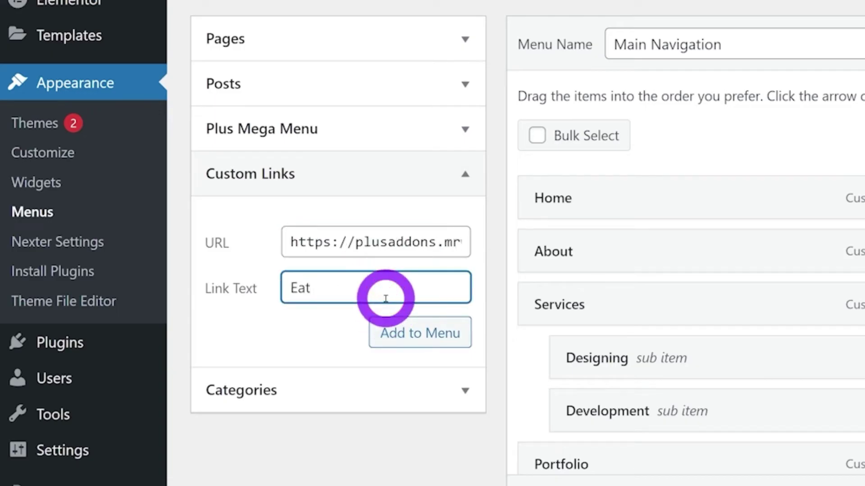
pyautogui.write('Eat')
pyautogui.click(403, 340)
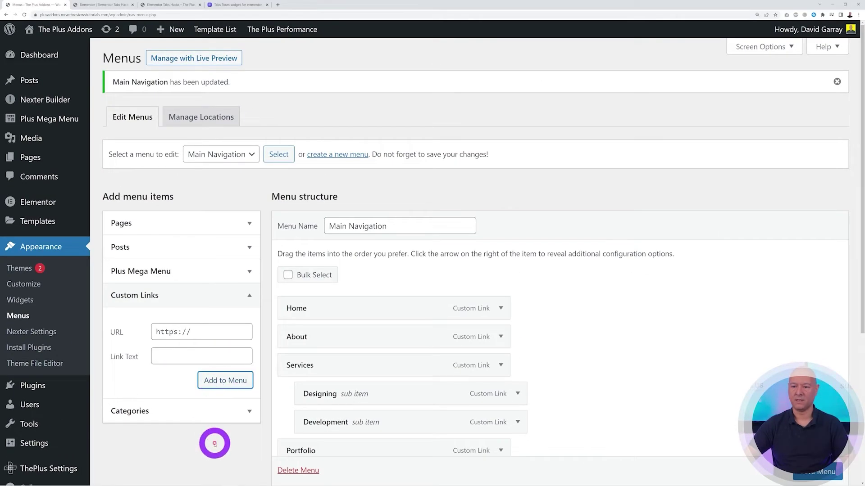
# Save the Main Navigation menu and open the live site in a new tab.
pyautogui.scroll(-3, 629, 386)
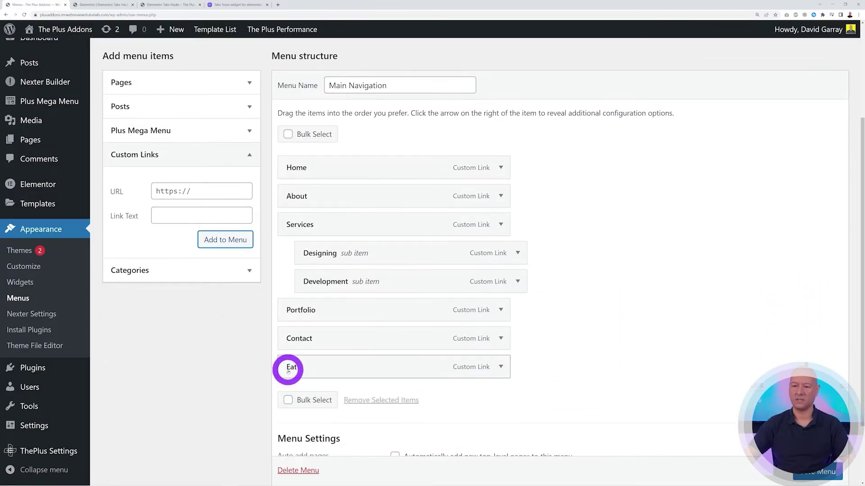
pyautogui.scroll(-1, 801, 471)
pyautogui.click(813, 472)
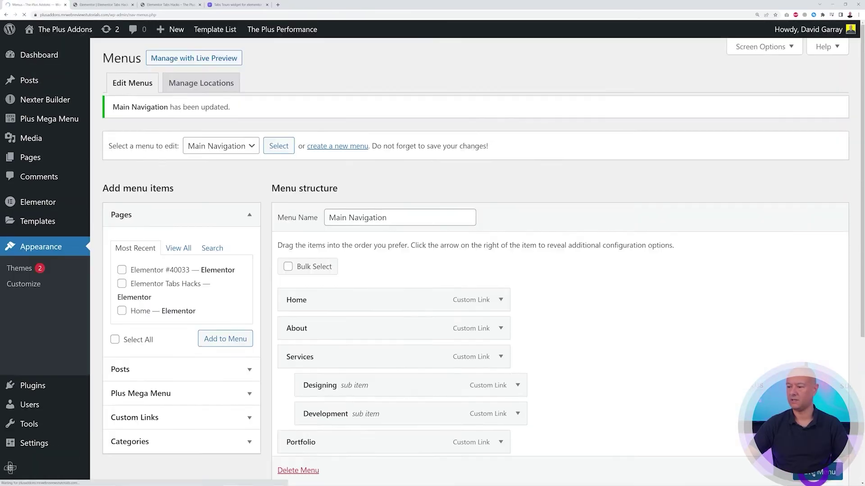
pyautogui.moveTo(66, 33)
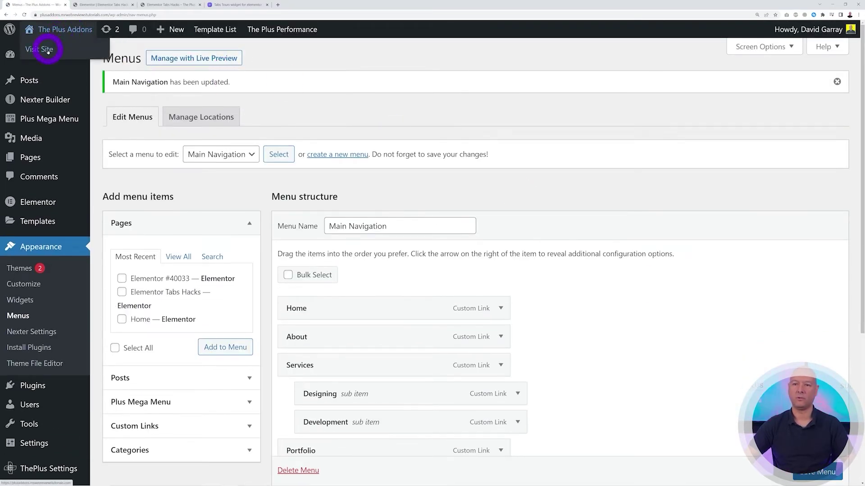
pyautogui.rightClick(45, 53)
pyautogui.click(56, 54)
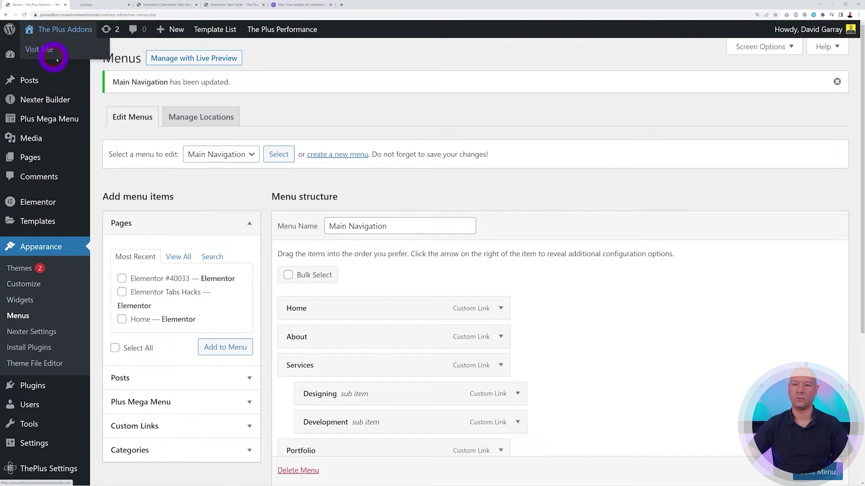
pyautogui.click(98, 6)
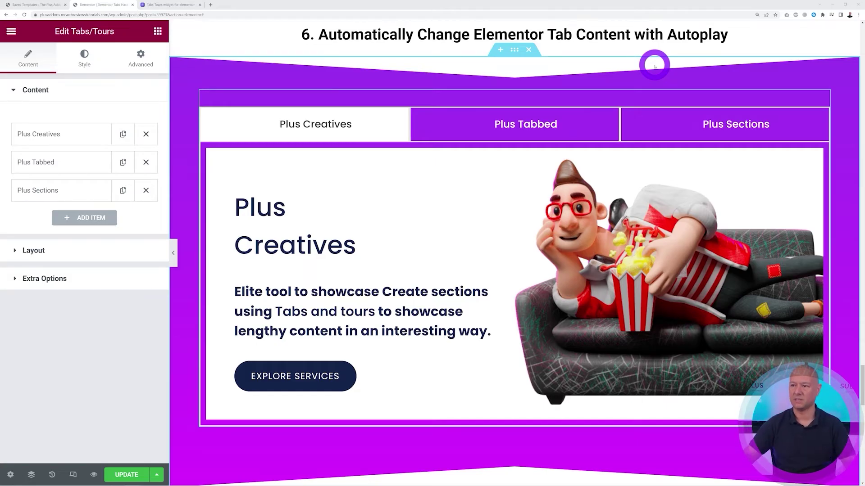
pyautogui.click(490, 127)
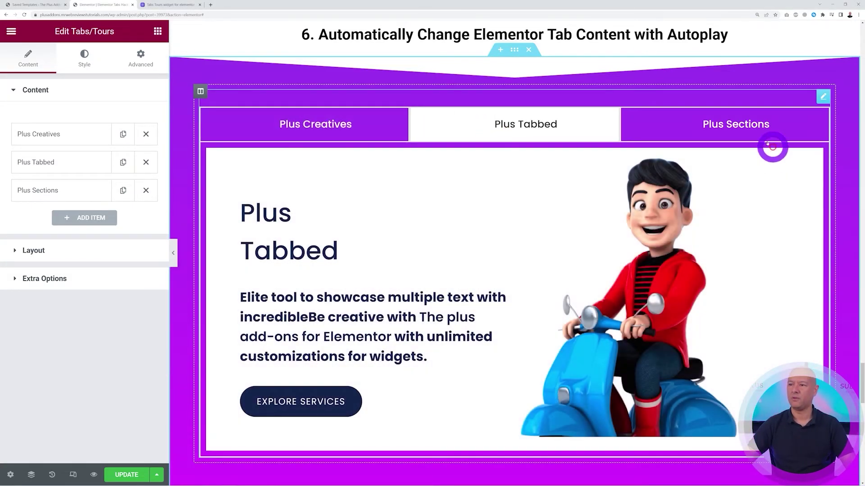
pyautogui.click(396, 133)
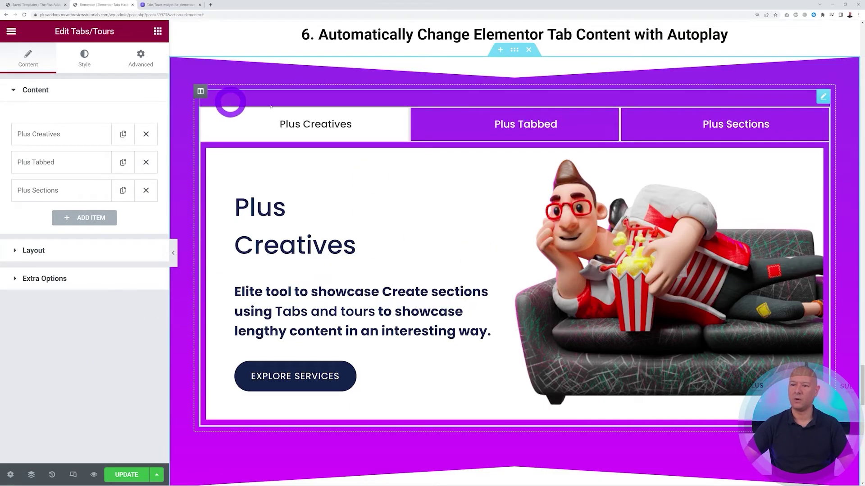
# Enable Tab Autoplay in Extra Options, test a play/pause button in the preview, then disable the button again.
pyautogui.click(51, 280)
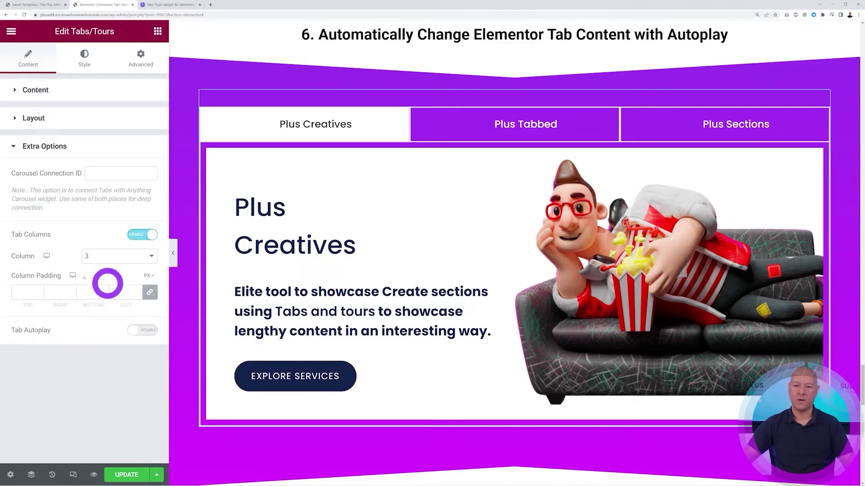
pyautogui.click(145, 331)
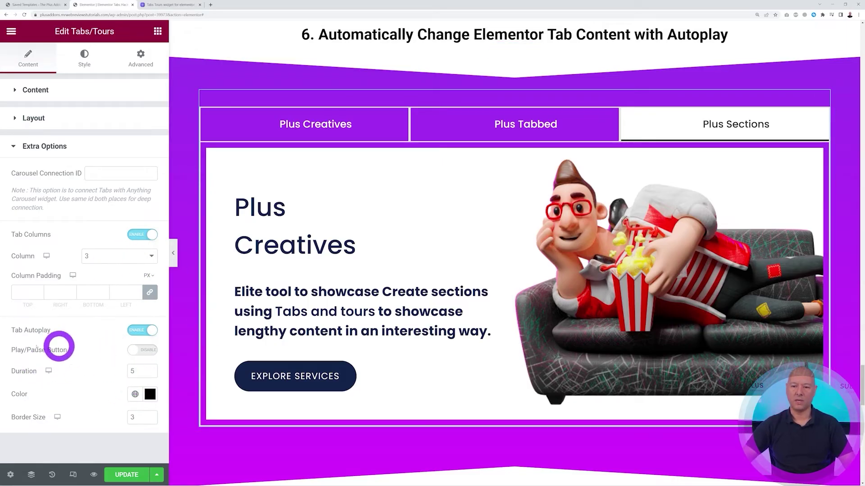
pyautogui.click(140, 350)
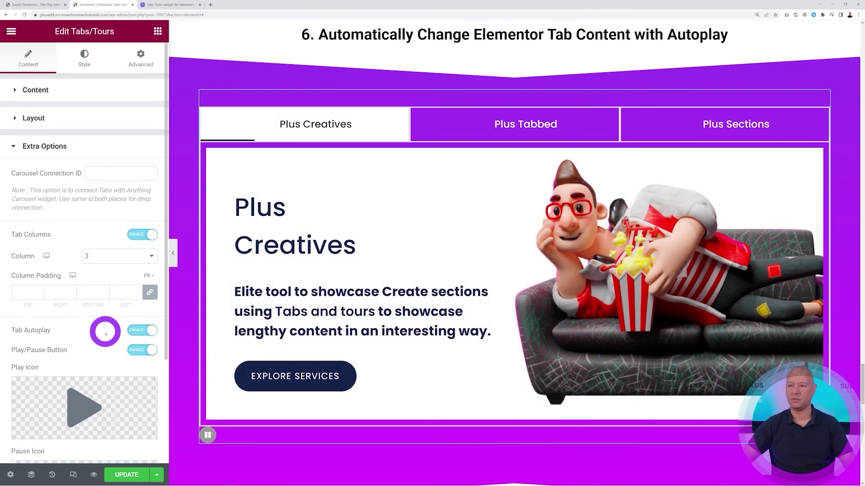
pyautogui.click(207, 435)
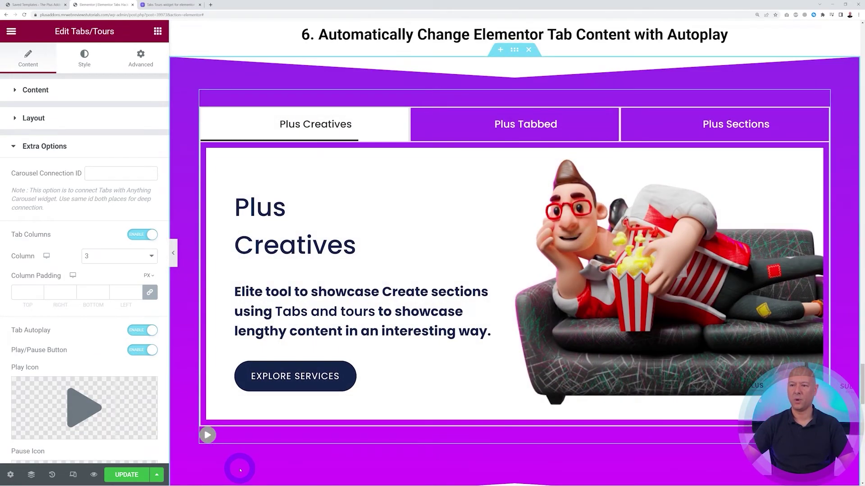
pyautogui.click(207, 435)
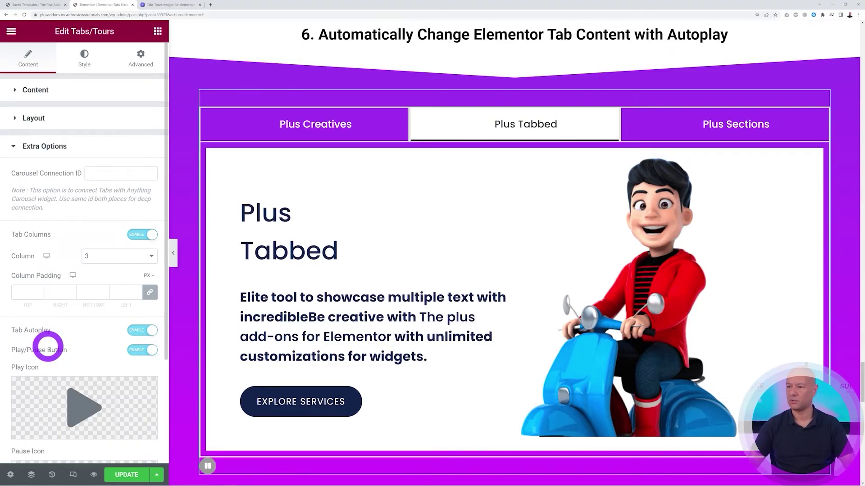
pyautogui.click(142, 350)
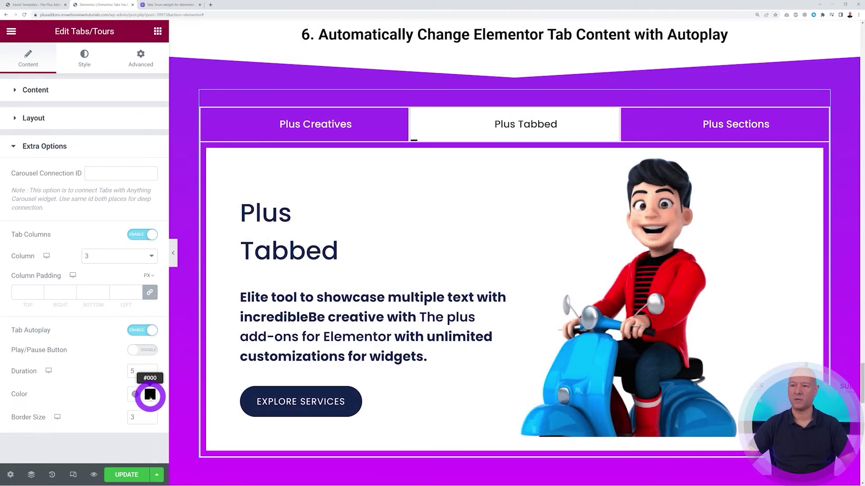
# Change the autoplay progress indicator colour to pure red #FF0000.
pyautogui.click(150, 394)
pyautogui.moveTo(122, 338); pyautogui.dragTo(153, 339)
pyautogui.moveTo(135, 246); pyautogui.dragTo(151, 226)
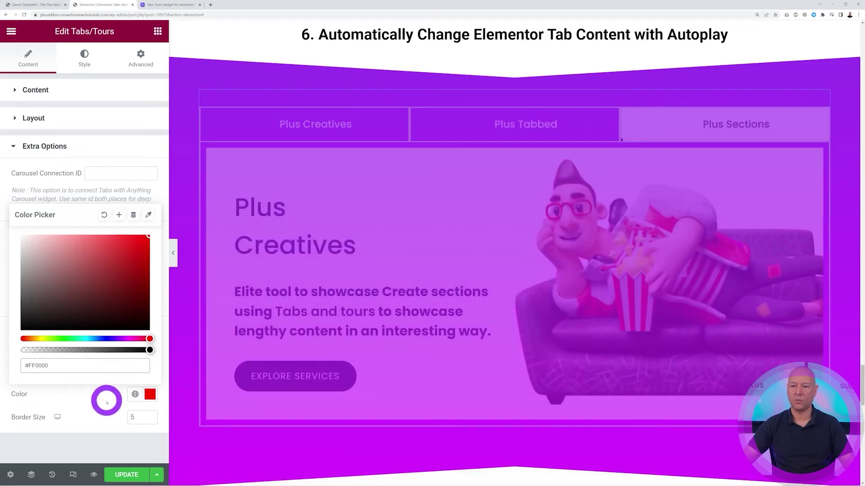
pyautogui.click(106, 400)
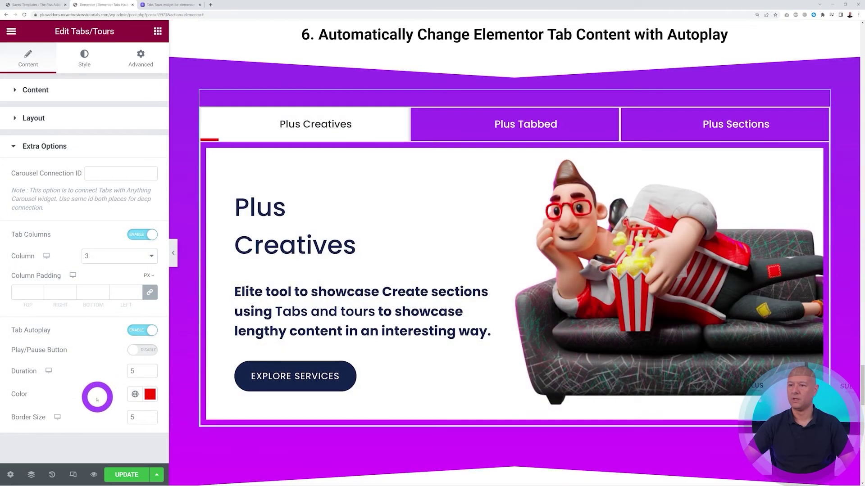
# Set the indicator's Border Size to 3.
pyautogui.click(260, 143)
pyautogui.doubleClick(135, 419)
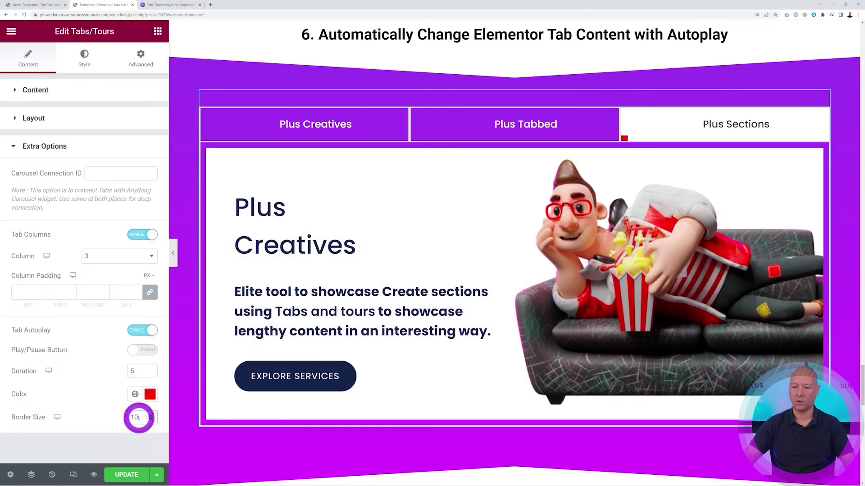
pyautogui.moveTo(139, 414); pyautogui.dragTo(120, 411)
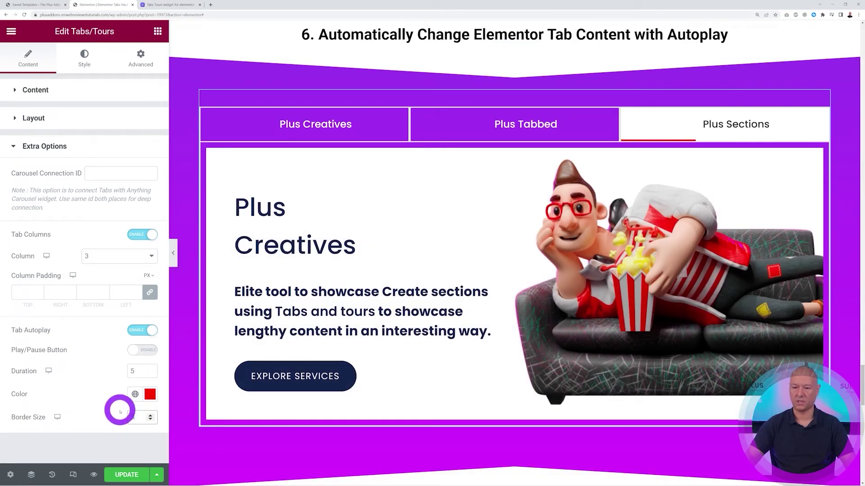
pyautogui.write('3')
pyautogui.click(106, 402)
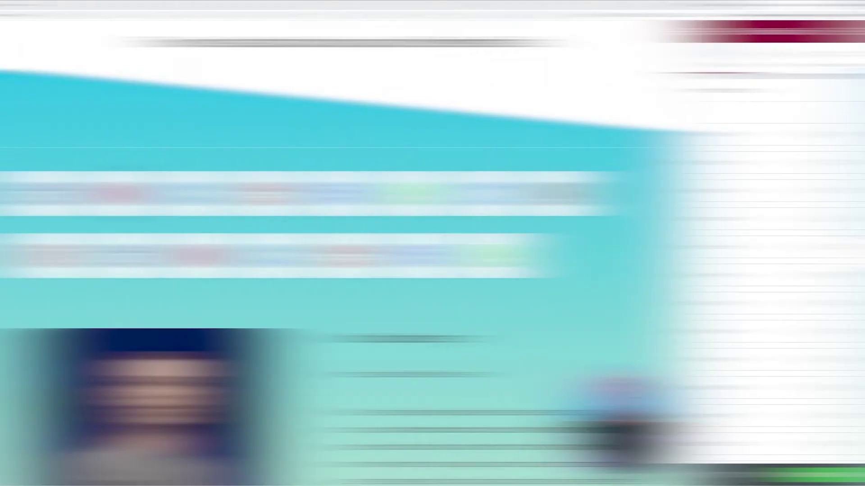
# Open section 7's social-icon tabs widget and collapse its list of tab items.
pyautogui.click(82, 320)
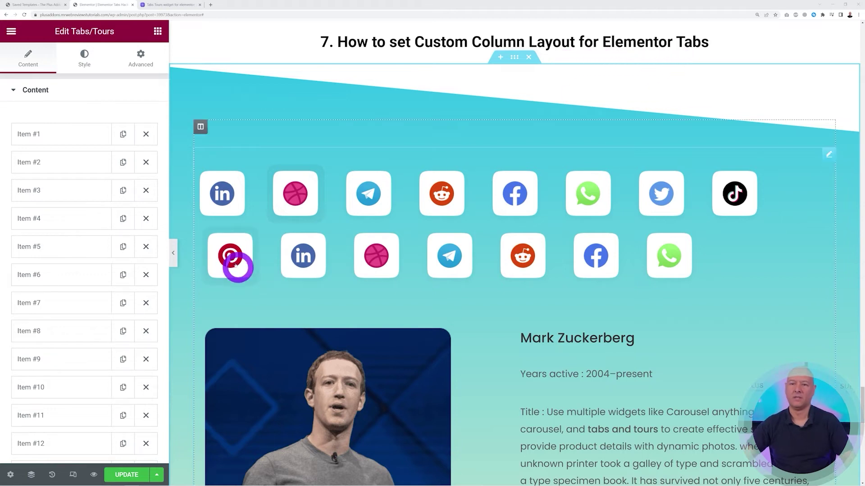
pyautogui.click(41, 93)
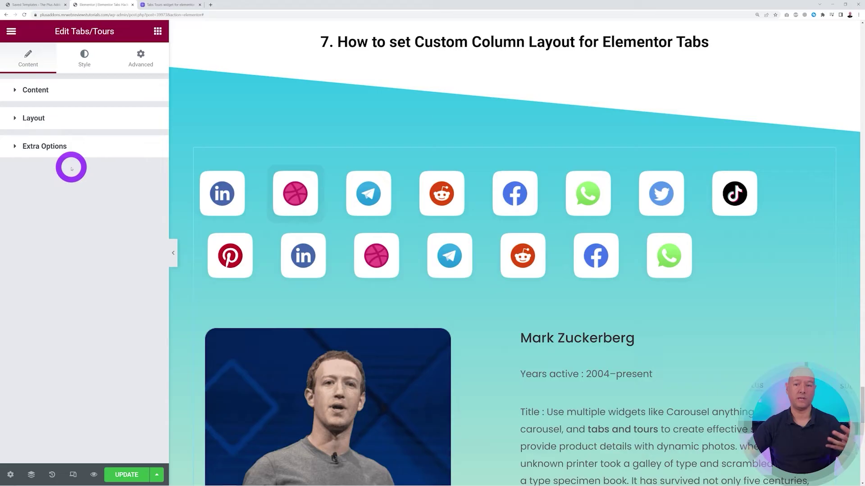
# Turn on Tab Columns in Extra Options and set Column to 5.
pyautogui.click(45, 147)
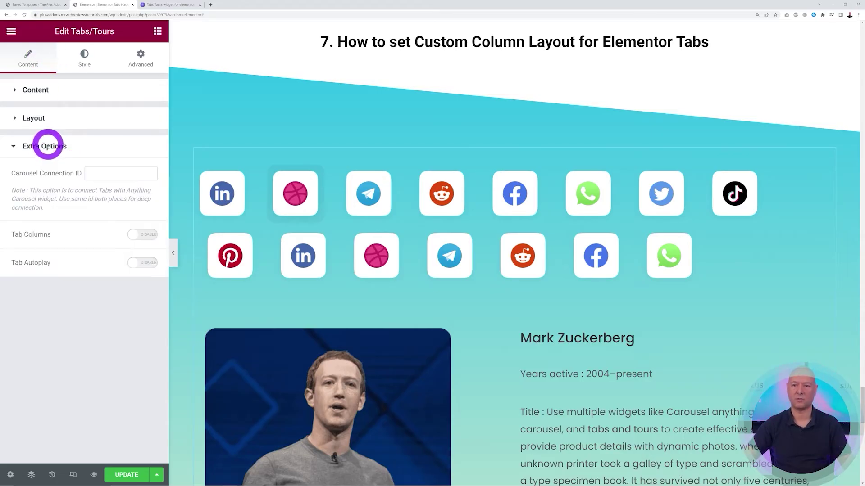
pyautogui.click(150, 235)
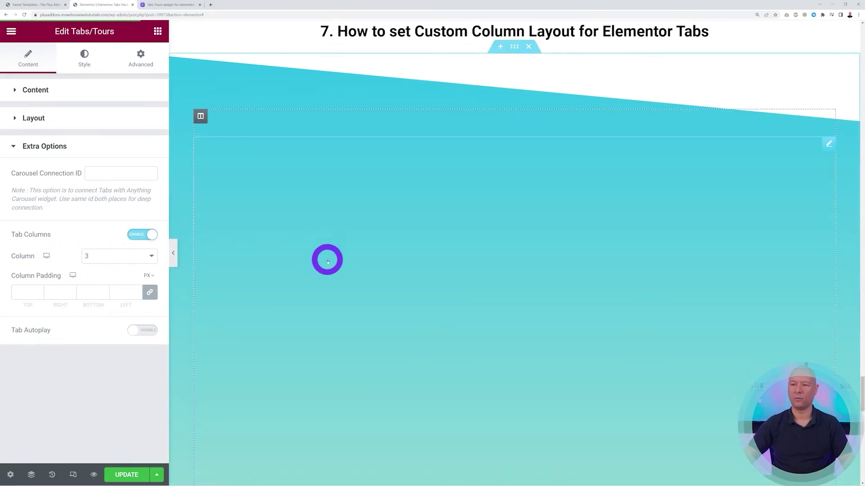
pyautogui.scroll(-1, 311, 226)
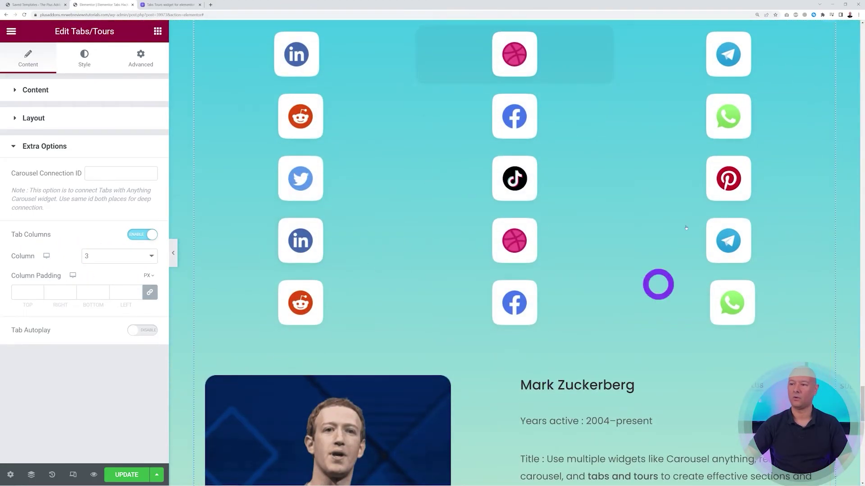
pyautogui.click(151, 256)
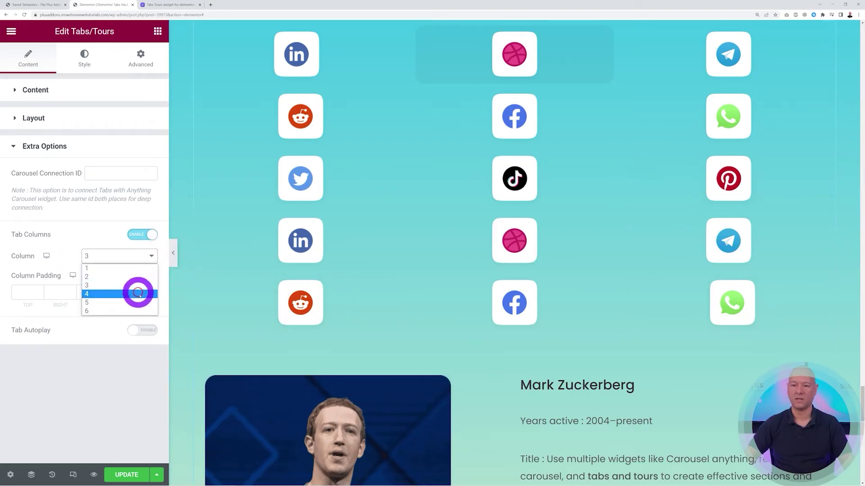
pyautogui.click(129, 302)
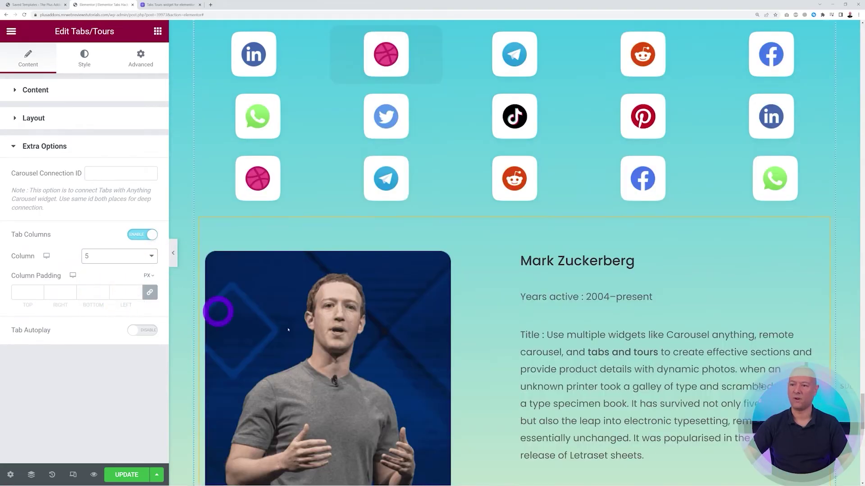
pyautogui.scroll(2, 371, 347)
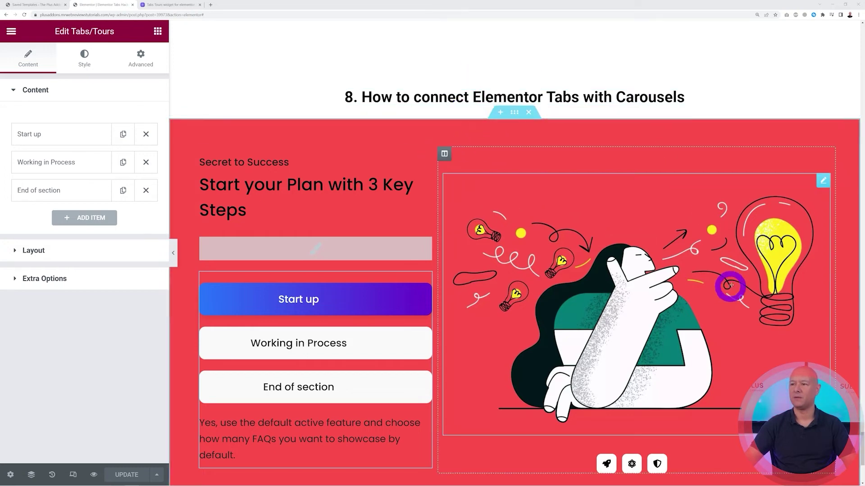
# Try the Working in Process and End of section tabs, then switch to the live Tabs/Tours demo page.
pyautogui.scroll(-2, 854, 234)
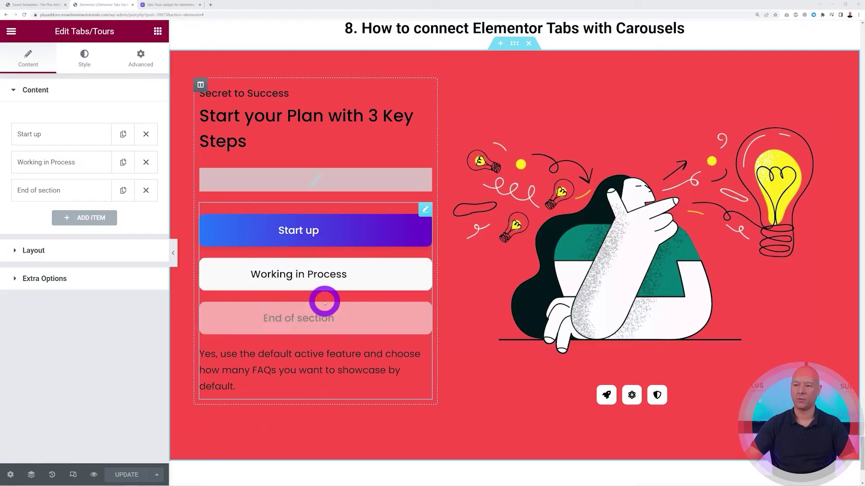
pyautogui.click(335, 272)
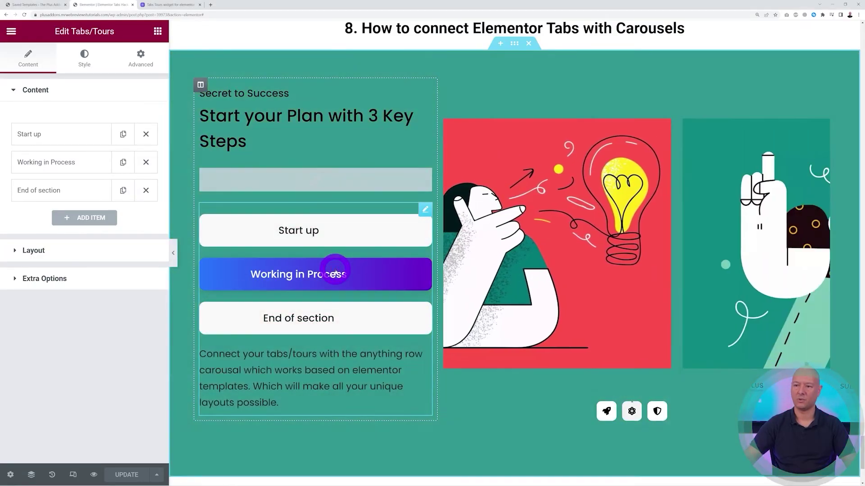
pyautogui.click(330, 318)
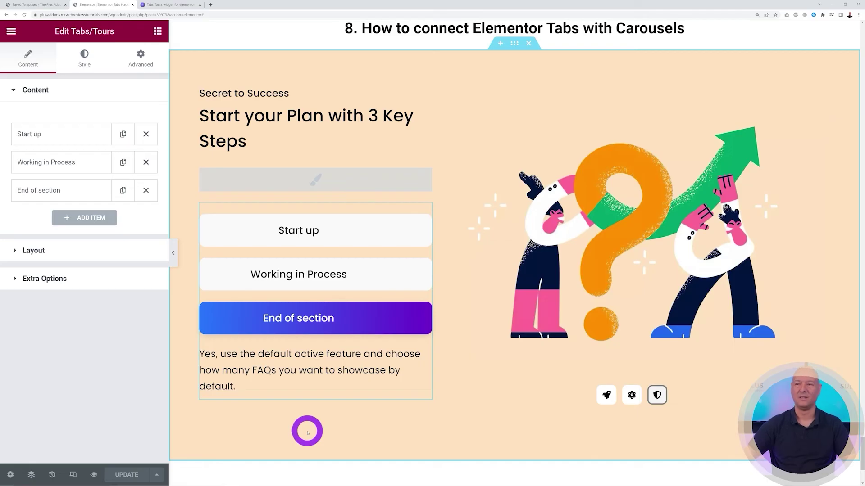
pyautogui.click(179, 5)
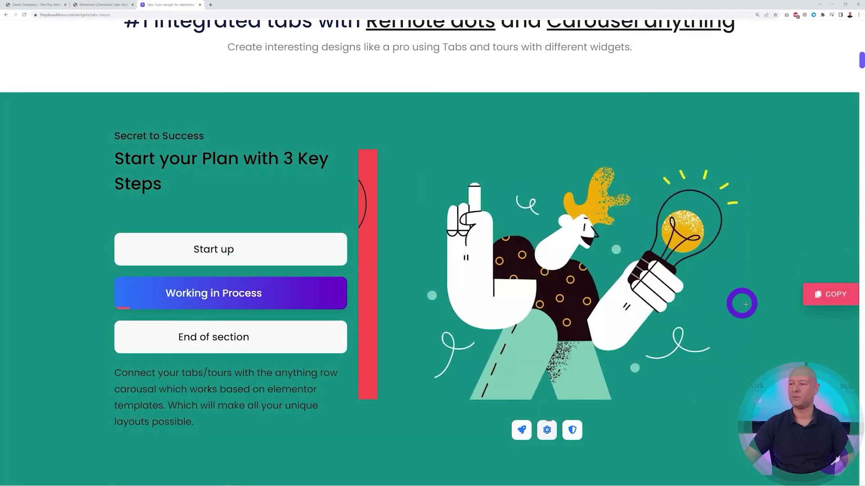
# Return to the Elementor page editor after watching the tabs-with-carousel demo.
pyautogui.click(106, 5)
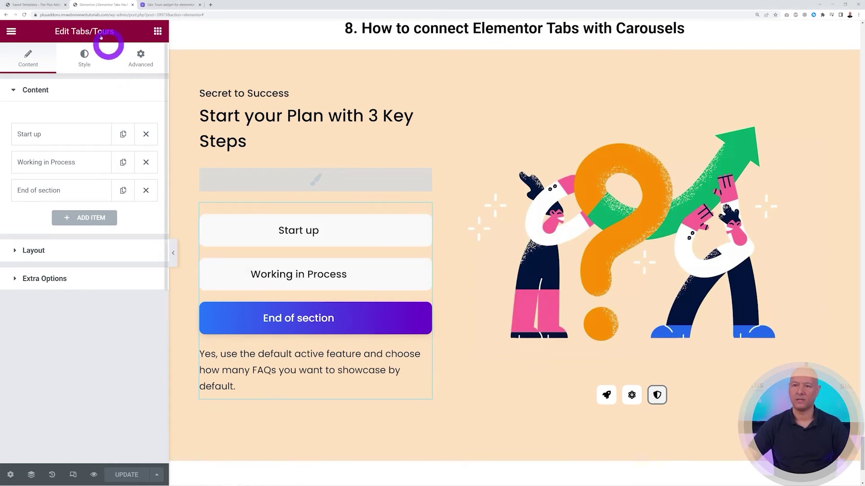
# Confirm the carousel's Slide #1 uses the Slide #1 template, then go to Saved Templates.
pyautogui.click(40, 135)
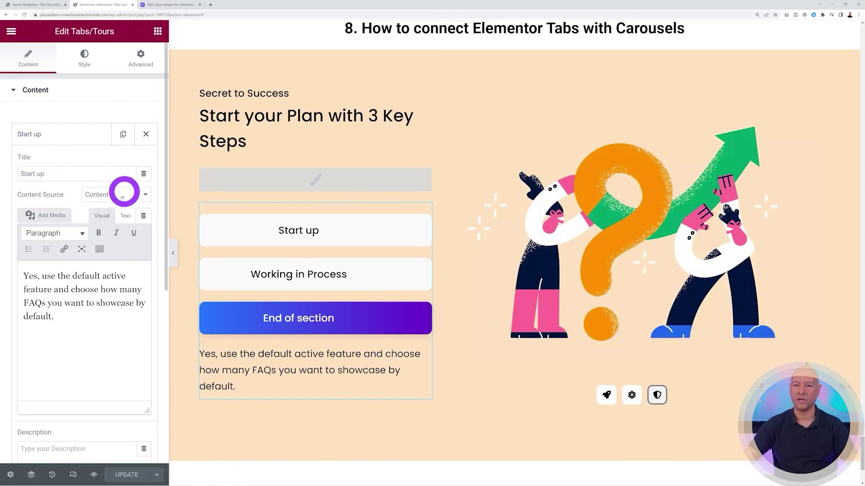
pyautogui.click(33, 135)
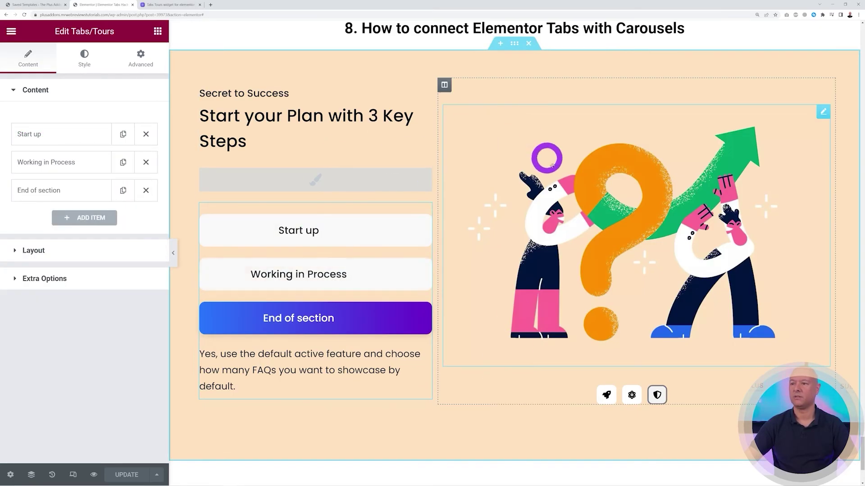
pyautogui.click(824, 113)
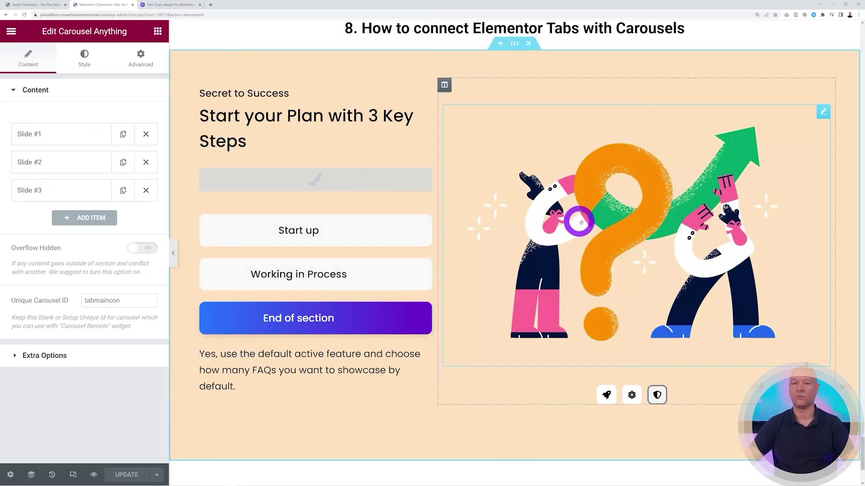
pyautogui.click(50, 136)
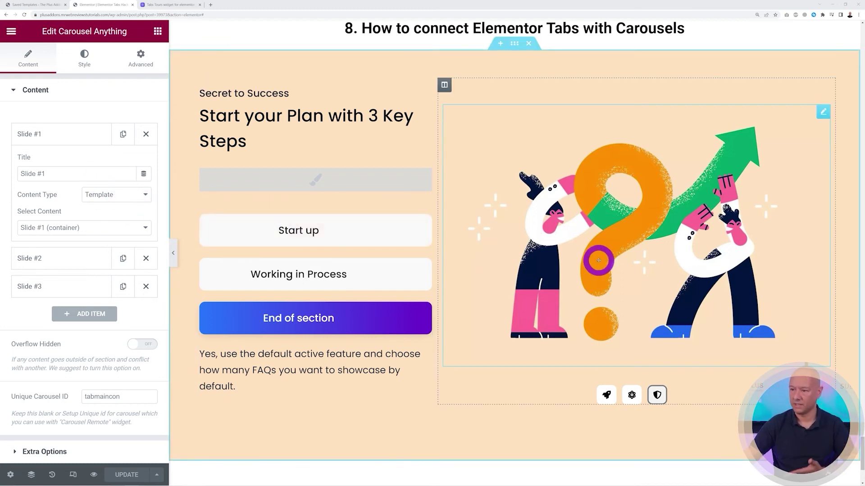
pyautogui.click(145, 196)
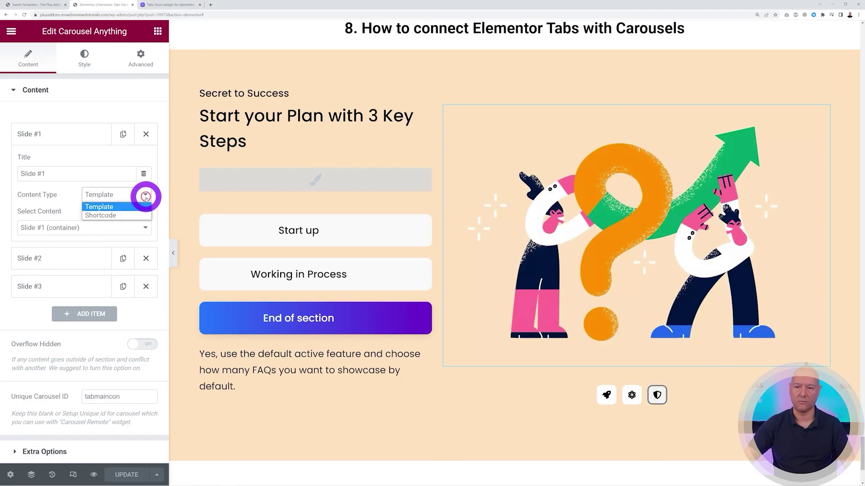
pyautogui.click(145, 196)
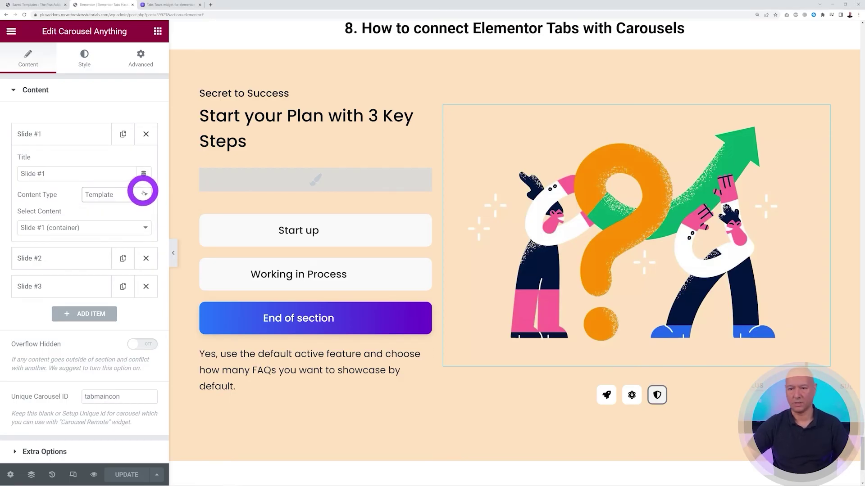
pyautogui.click(30, 4)
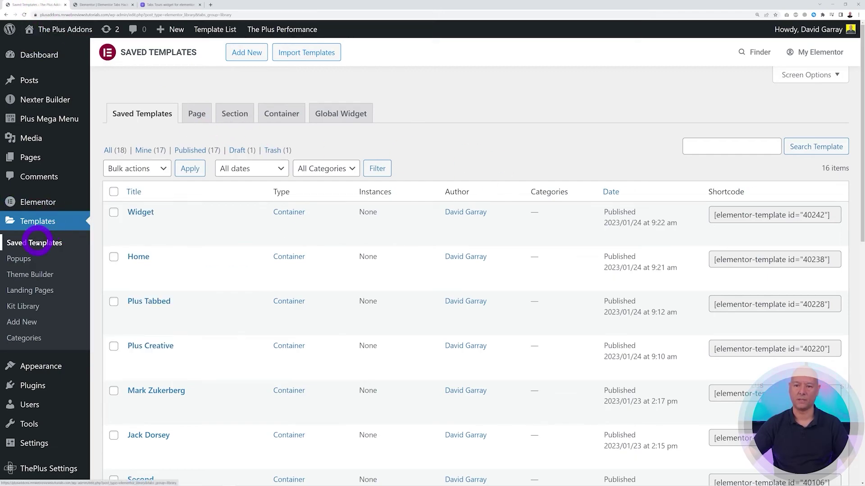
# Open the Slide #1 template in Elementor in a new browser tab, then return to the page editor.
pyautogui.scroll(-10, 473, 233)
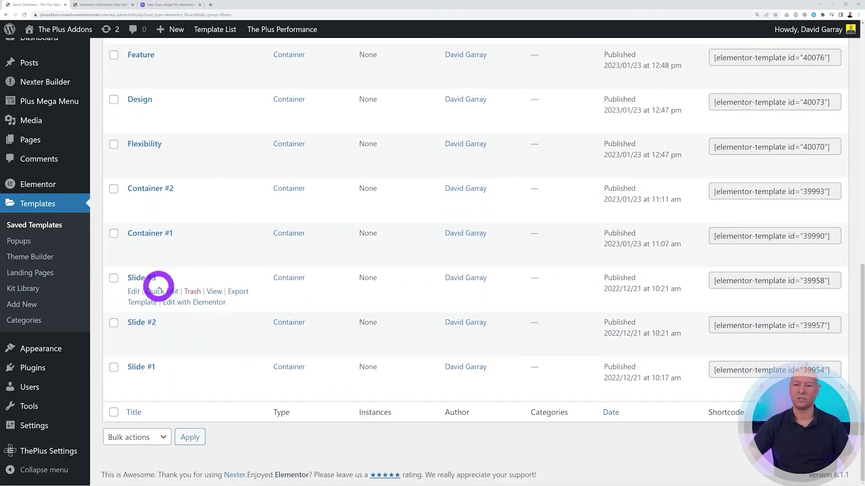
pyautogui.rightClick(212, 392)
pyautogui.click(225, 402)
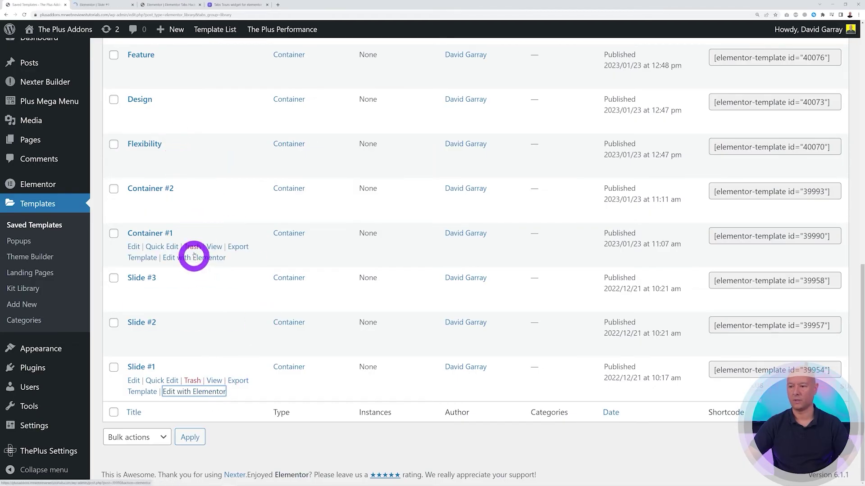
pyautogui.click(108, 5)
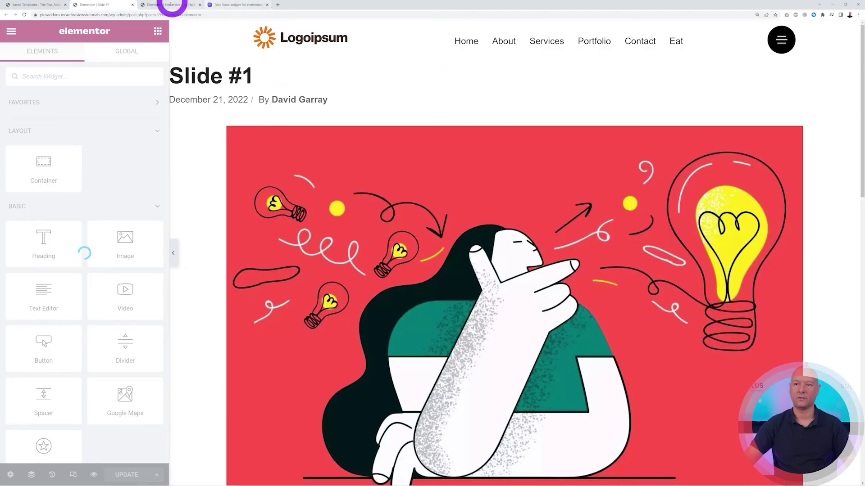
pyautogui.click(36, 5)
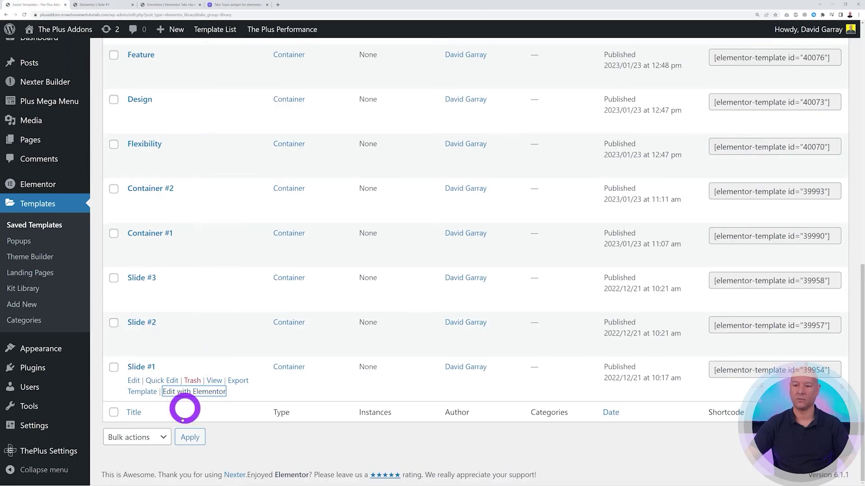
pyautogui.click(166, 5)
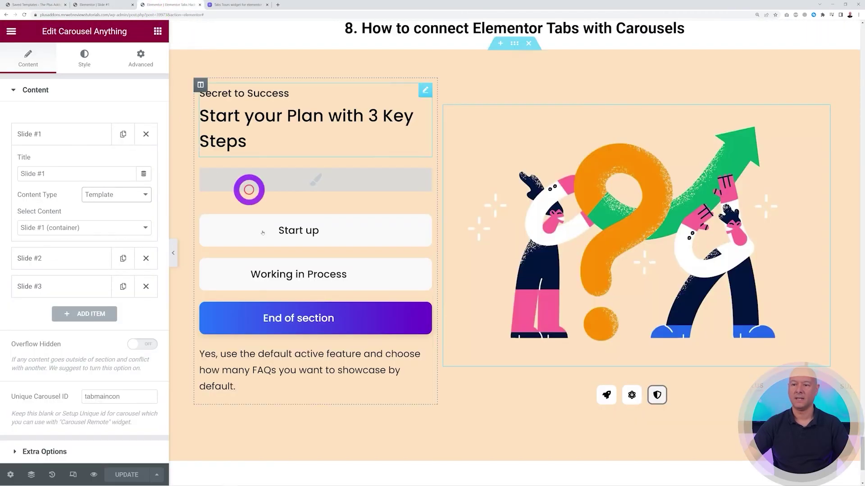
pyautogui.click(142, 199)
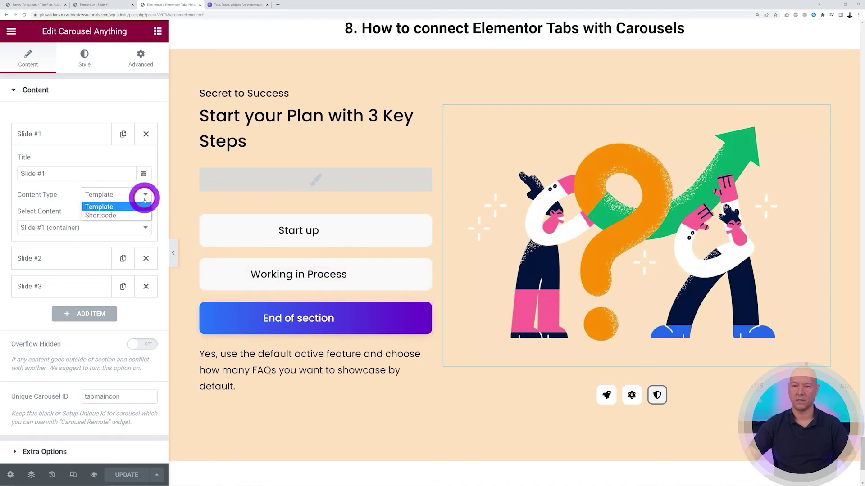
pyautogui.click(146, 197)
pyautogui.click(141, 226)
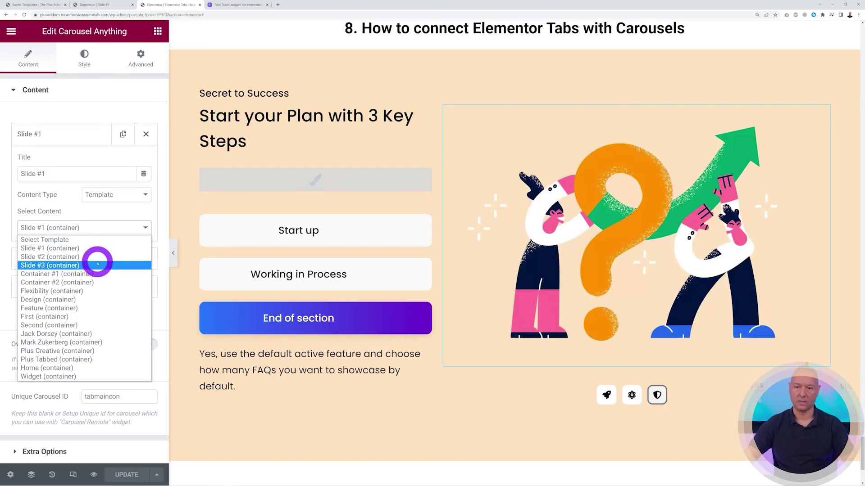
pyautogui.click(92, 248)
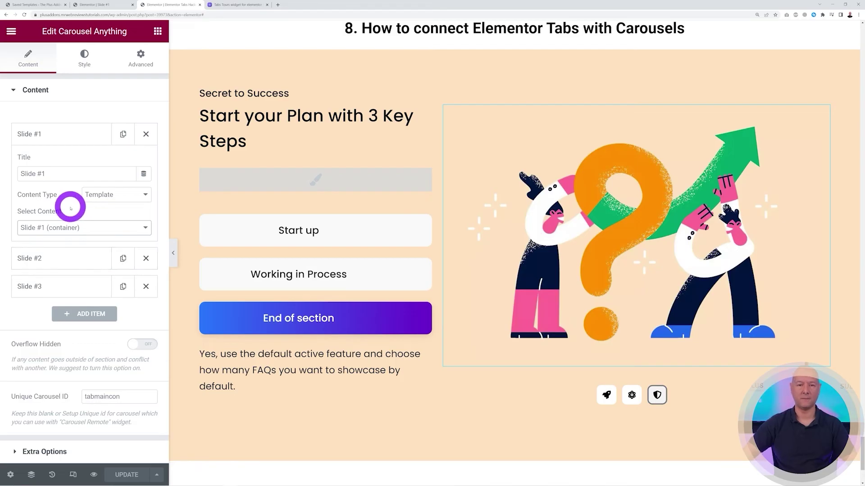
pyautogui.click(47, 134)
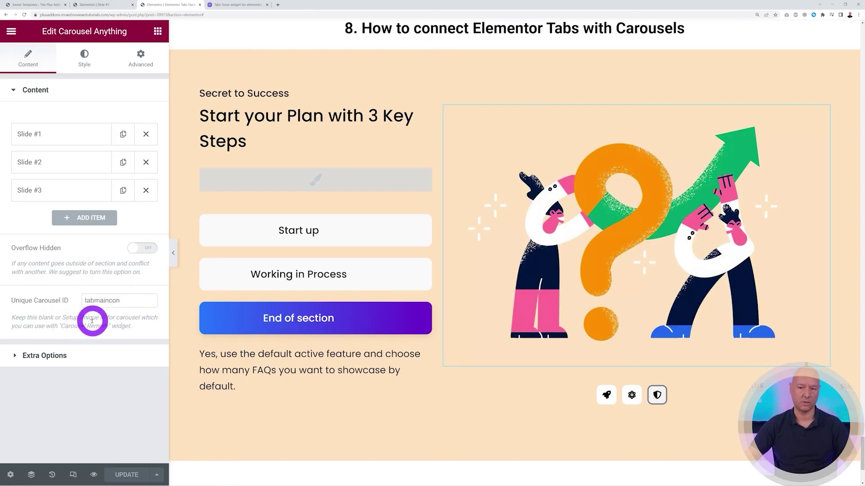
pyautogui.moveTo(85, 301); pyautogui.dragTo(128, 302)
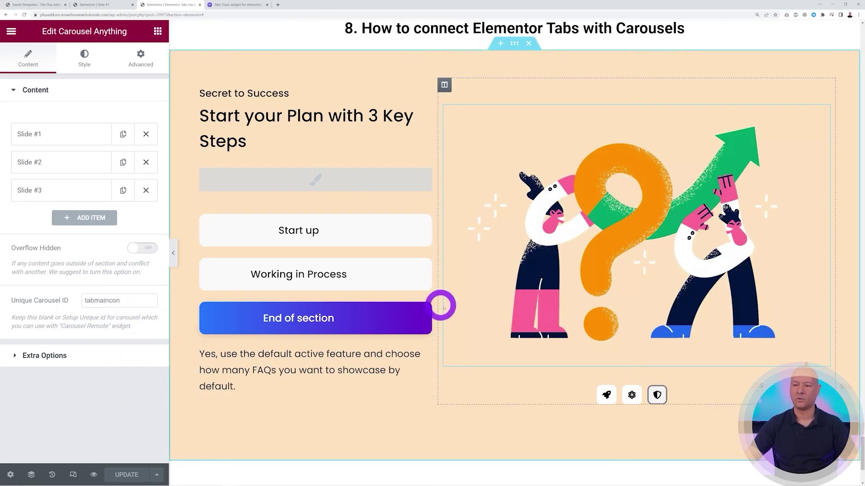
pyautogui.click(388, 234)
pyautogui.click(423, 212)
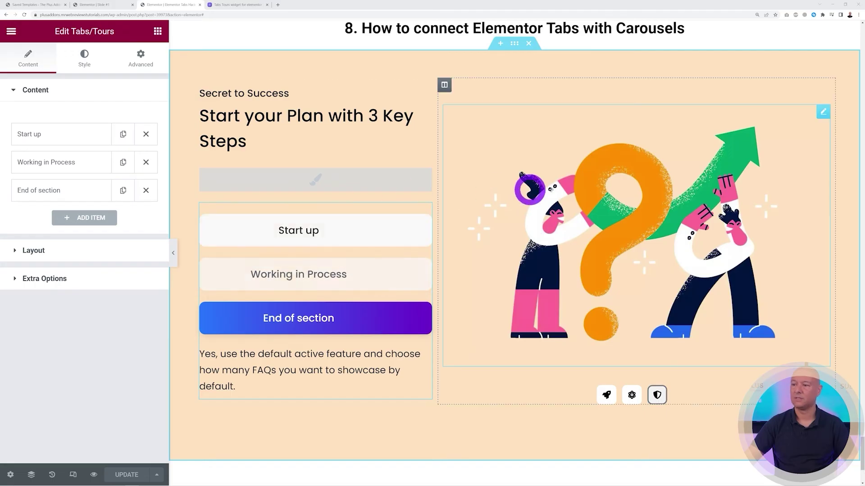
# Copy the tabs widget's Carousel Connection ID 'tabmaincon' and update the page.
pyautogui.click(42, 281)
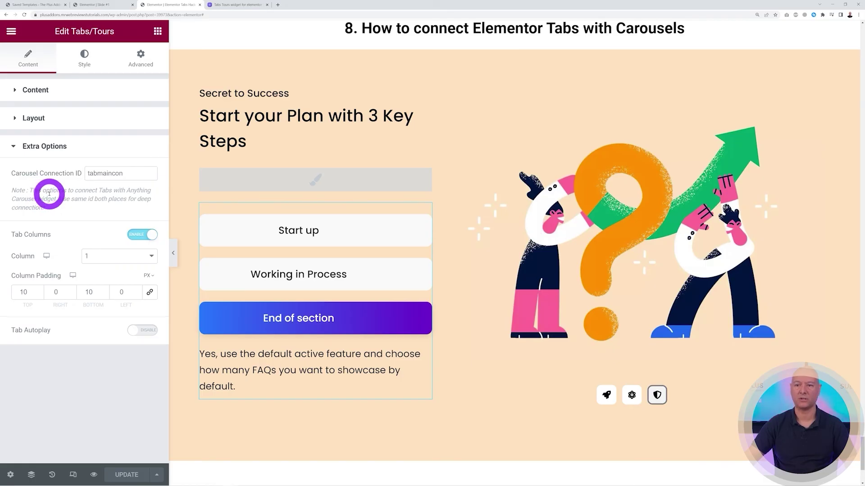
pyautogui.moveTo(120, 174); pyautogui.dragTo(76, 192)
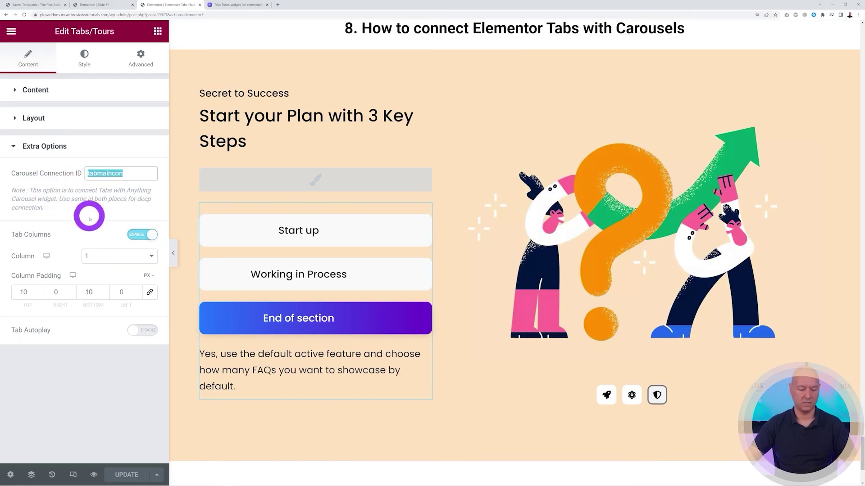
pyautogui.click(104, 226)
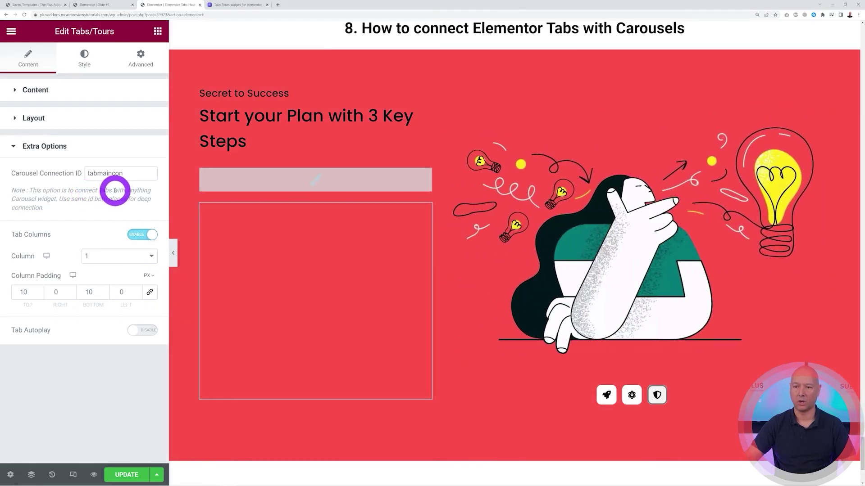
pyautogui.click(123, 475)
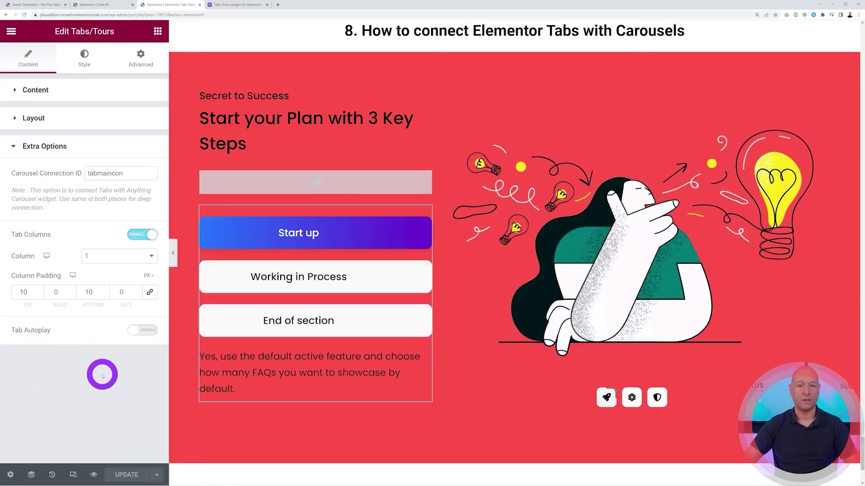
# Test the sync by clicking Start up, Working in Process and End of section tabs.
pyautogui.click(336, 283)
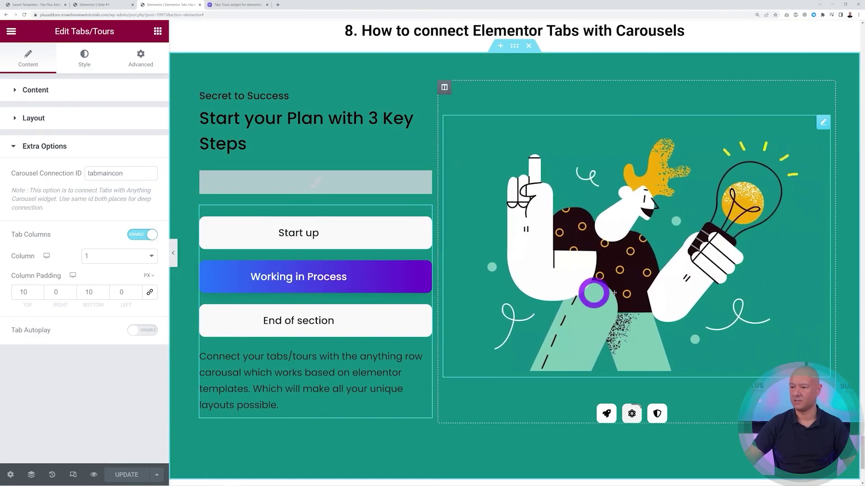
pyautogui.click(389, 322)
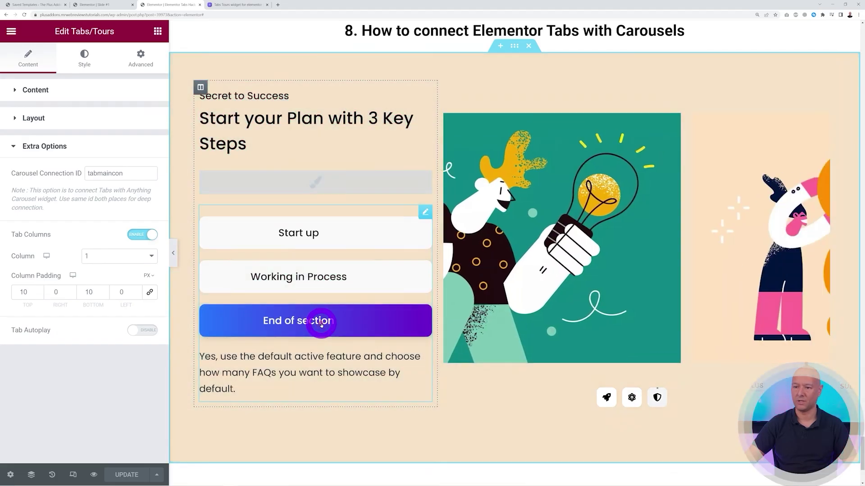
pyautogui.click(647, 278)
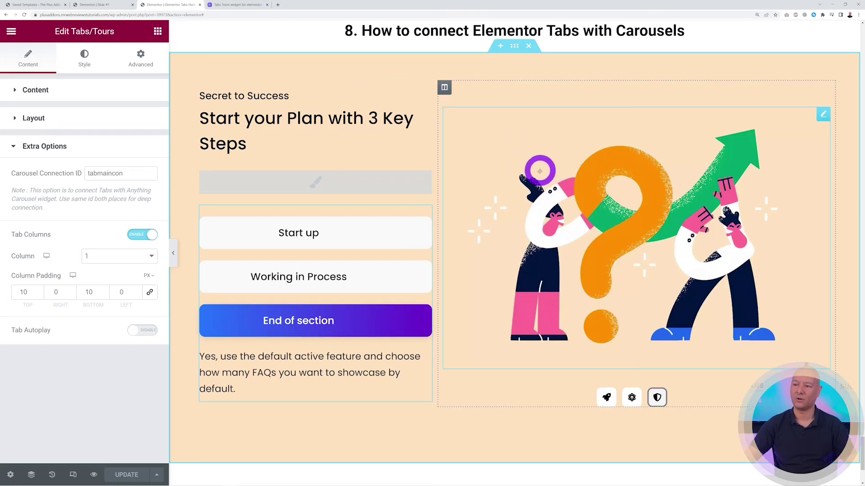
pyautogui.click(355, 238)
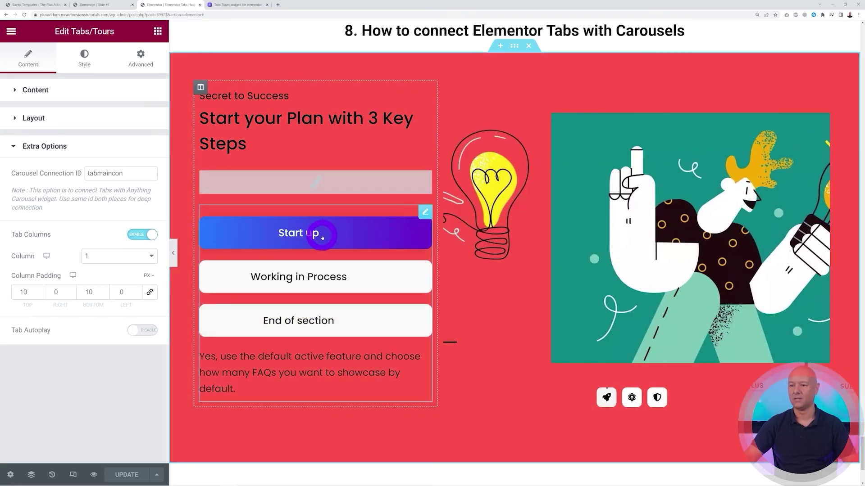
pyautogui.click(329, 285)
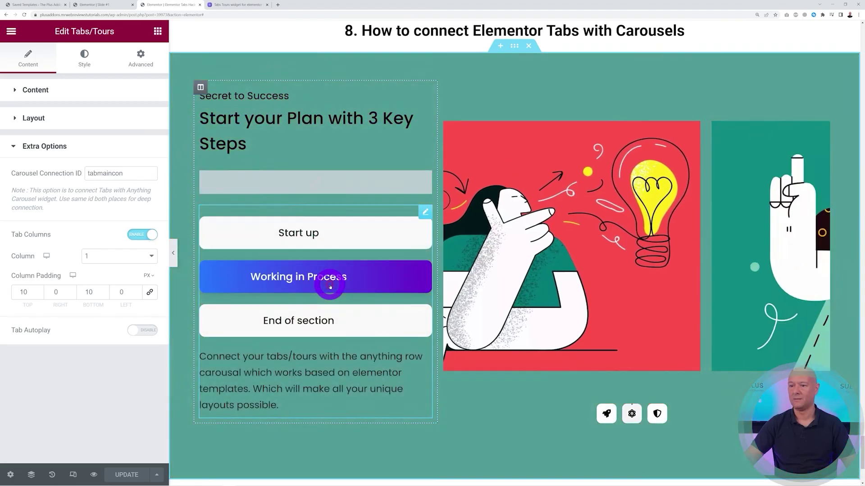
pyautogui.click(317, 322)
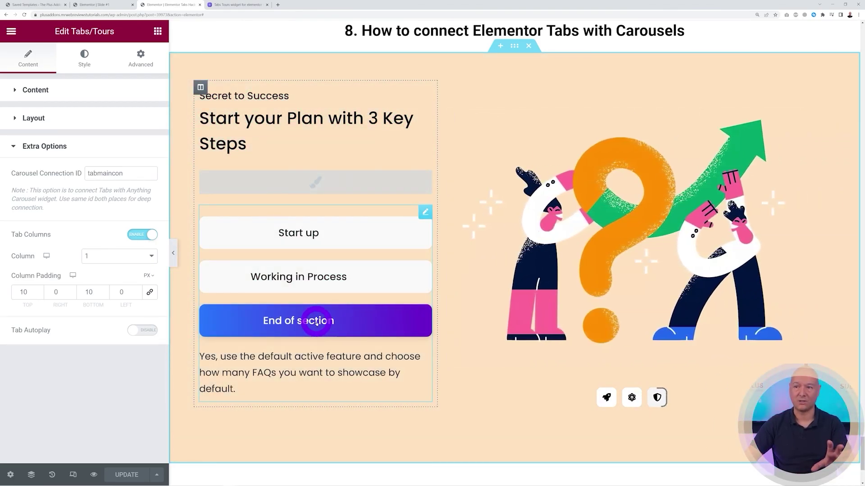
pyautogui.moveTo(423, 181)
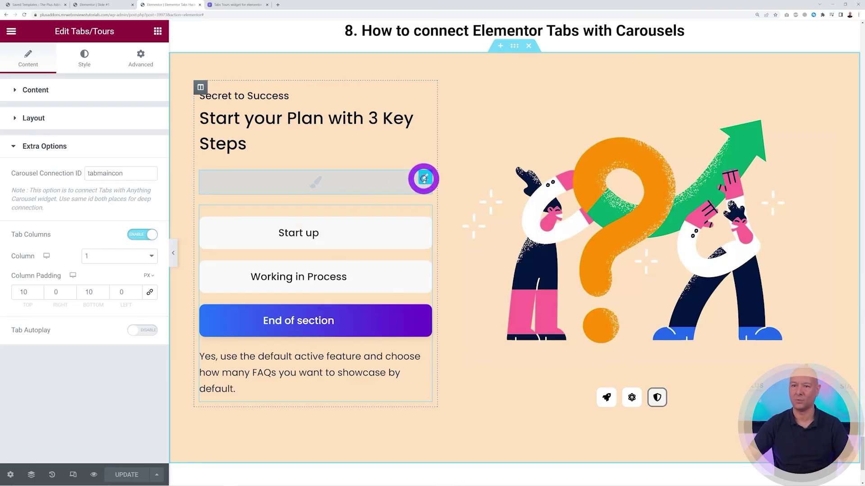
# Confirm the Row Background widget uses the Carousel Background type.
pyautogui.click(423, 179)
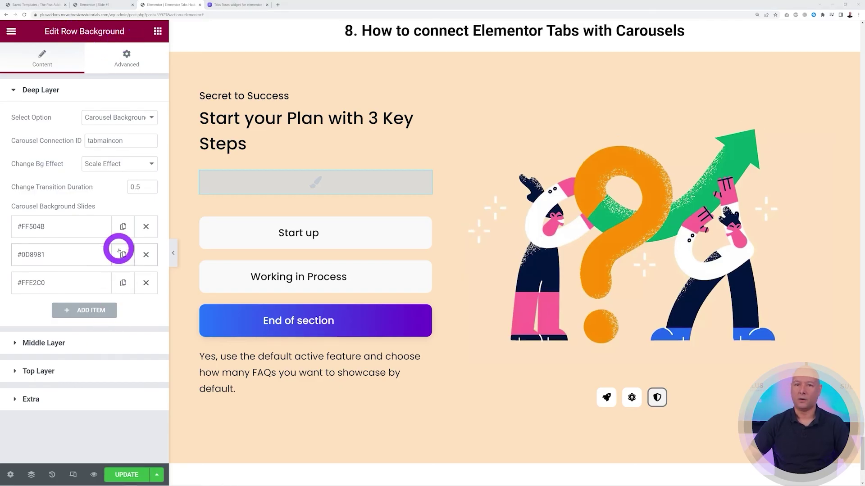
pyautogui.click(151, 117)
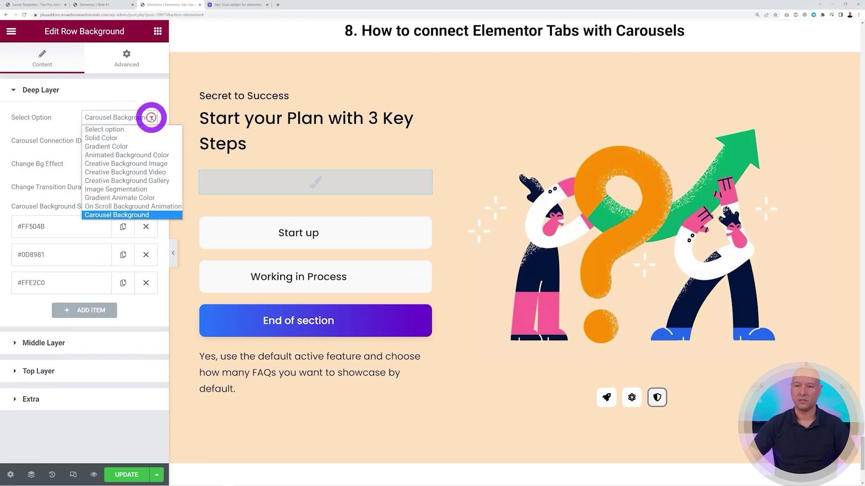
pyautogui.click(144, 118)
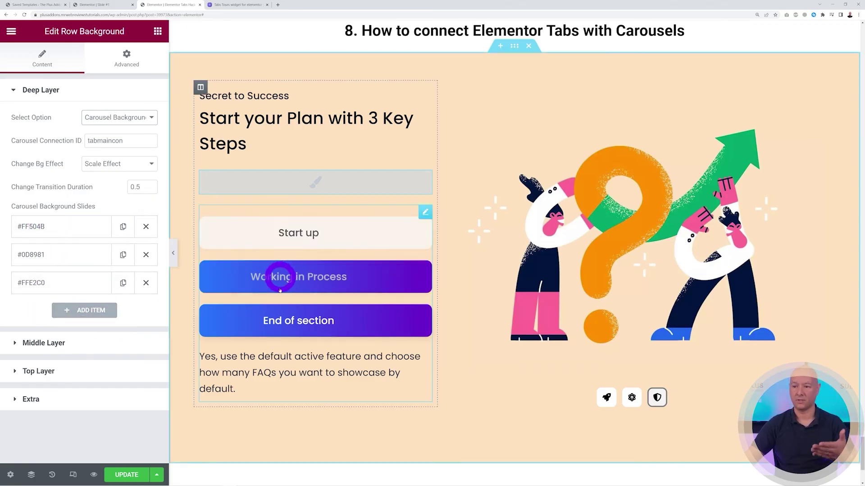
# Inspect the #FFE2C0 background slide's colour picker, then view the live Tabs Tours demo.
pyautogui.click(40, 284)
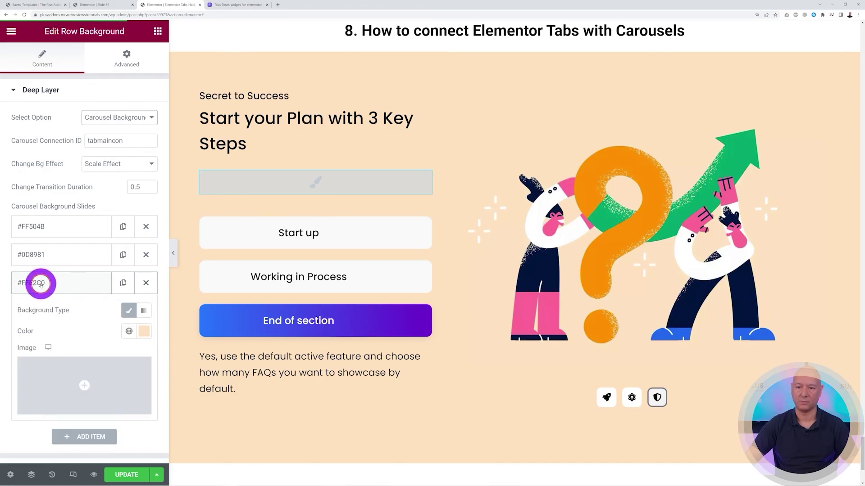
pyautogui.scroll(-2, 48, 293)
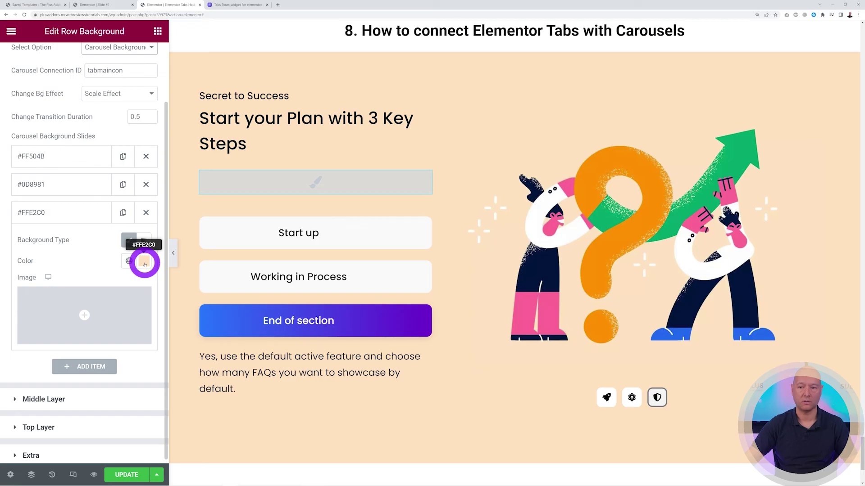
pyautogui.click(144, 263)
pyautogui.click(213, 282)
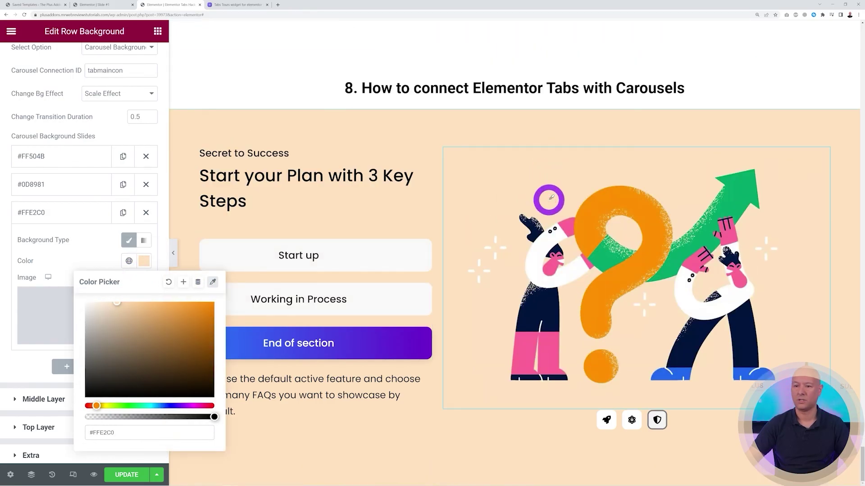
pyautogui.click(101, 257)
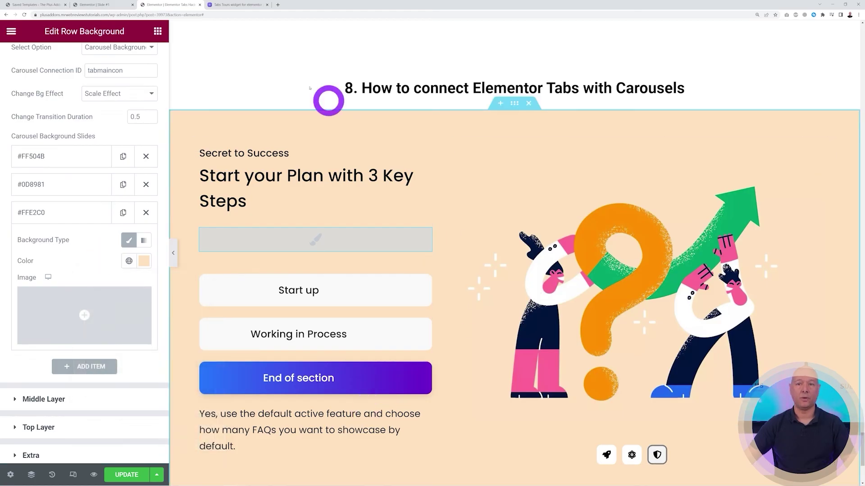
pyautogui.click(243, 5)
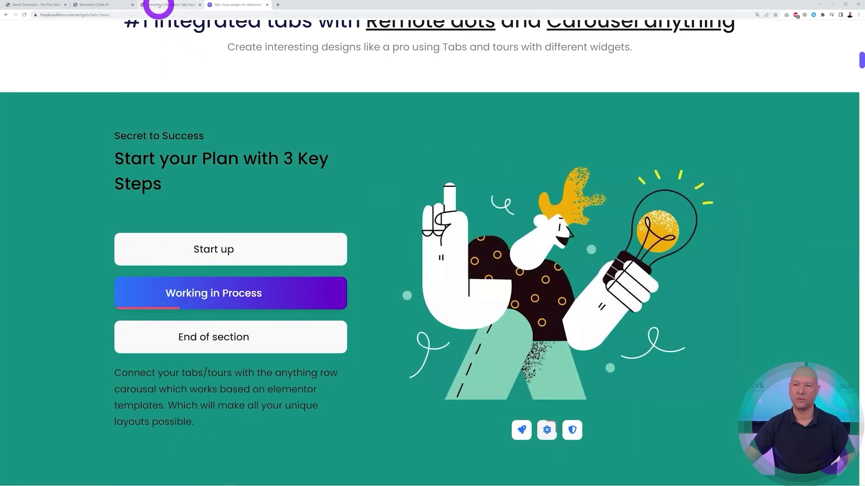
# Turn on Tab Autoplay in the section 8 tabs widget's Extra Options, with duration 5.
pyautogui.click(159, 5)
pyautogui.scroll(3, 58, 247)
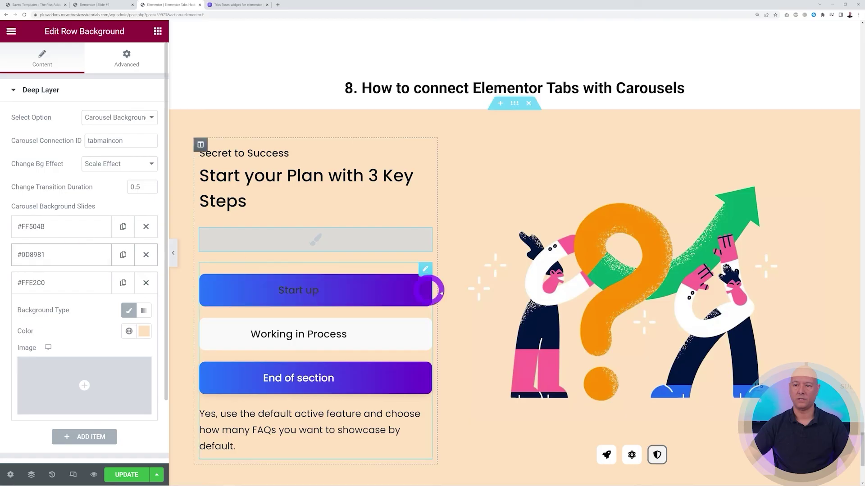
pyautogui.click(425, 273)
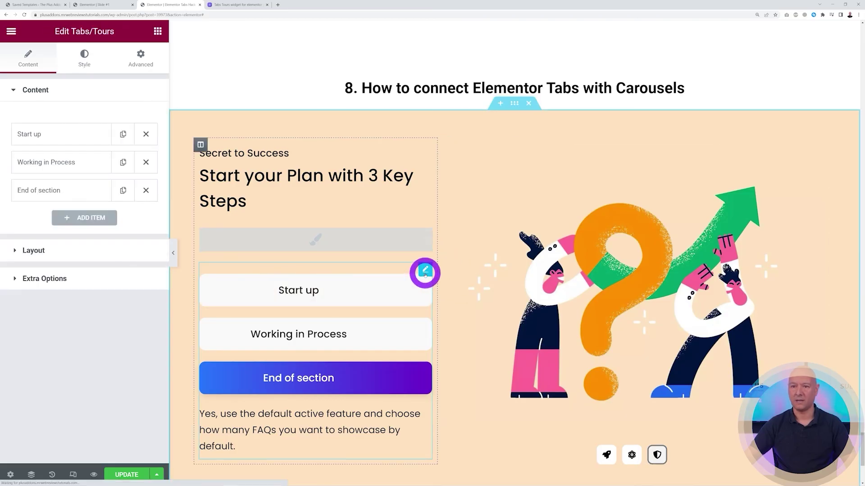
pyautogui.click(44, 279)
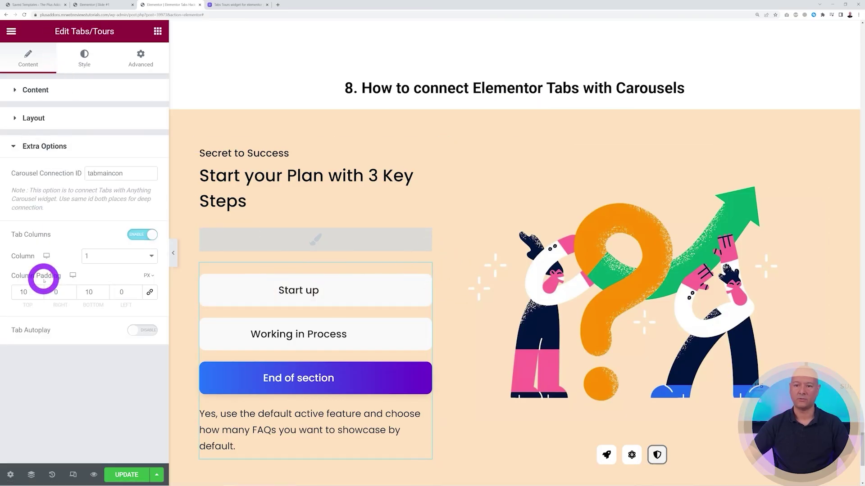
pyautogui.click(135, 333)
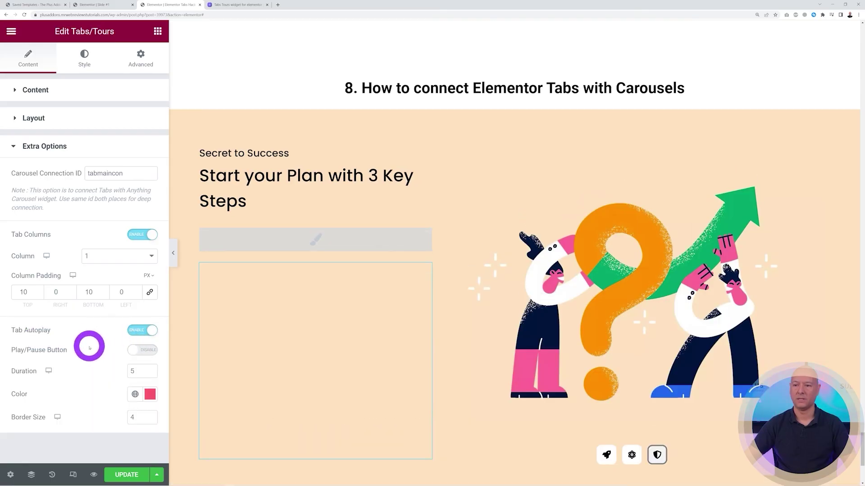
pyautogui.scroll(-4, 386, 352)
pyautogui.scroll(3, 386, 352)
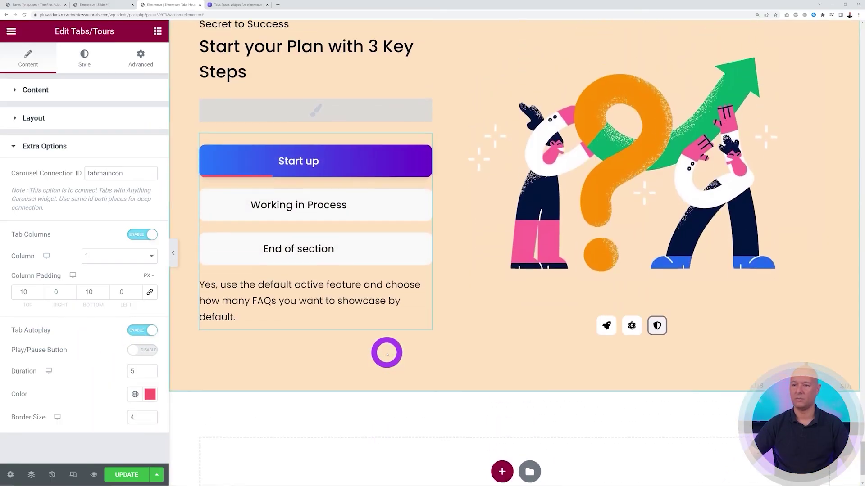